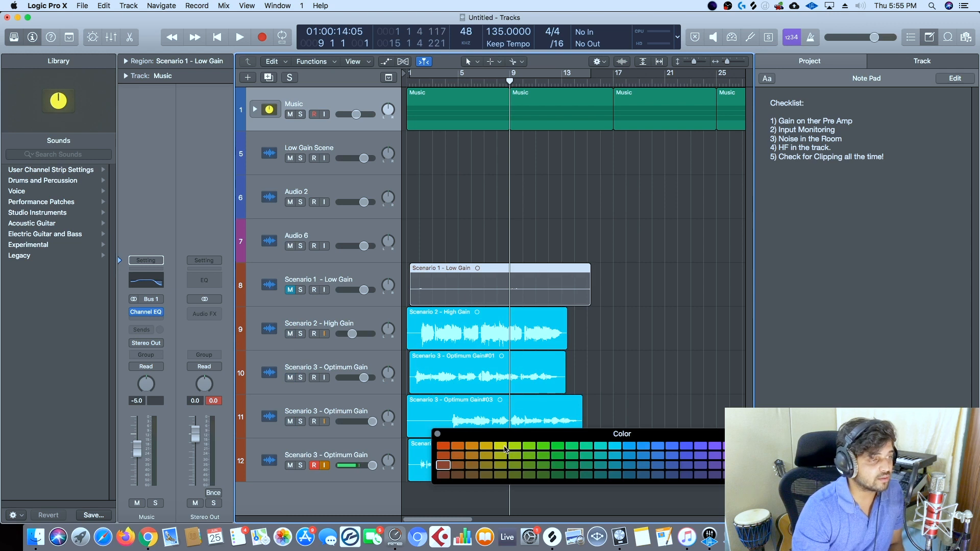
# Close the color palette, unmute the Scenario 1 - Low Gain track and return the playhead to the project start
pyautogui.click(438, 434)
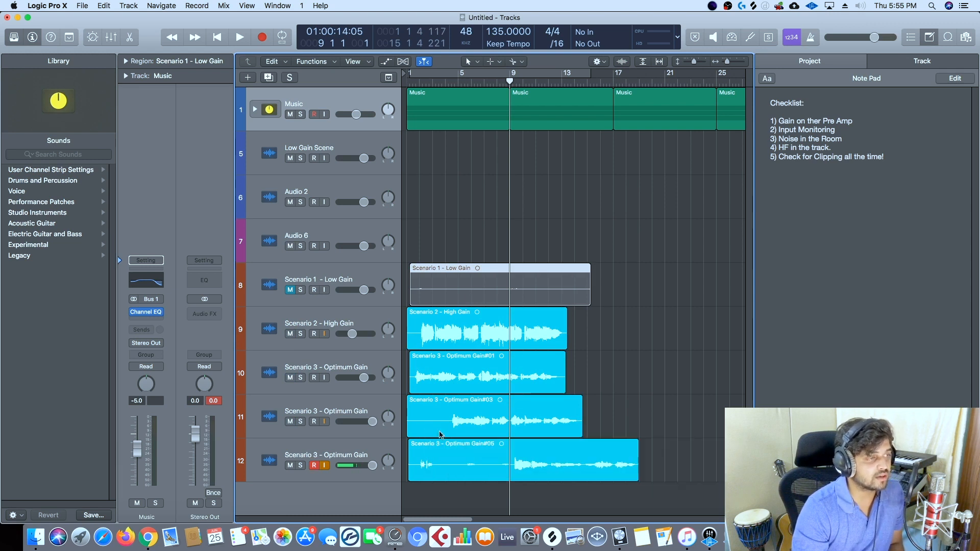
pyautogui.click(290, 291)
pyautogui.click(471, 244)
pyautogui.press('Return')
pyautogui.press('super+Left')
pyautogui.press('super+Left')
pyautogui.press('super+Left')
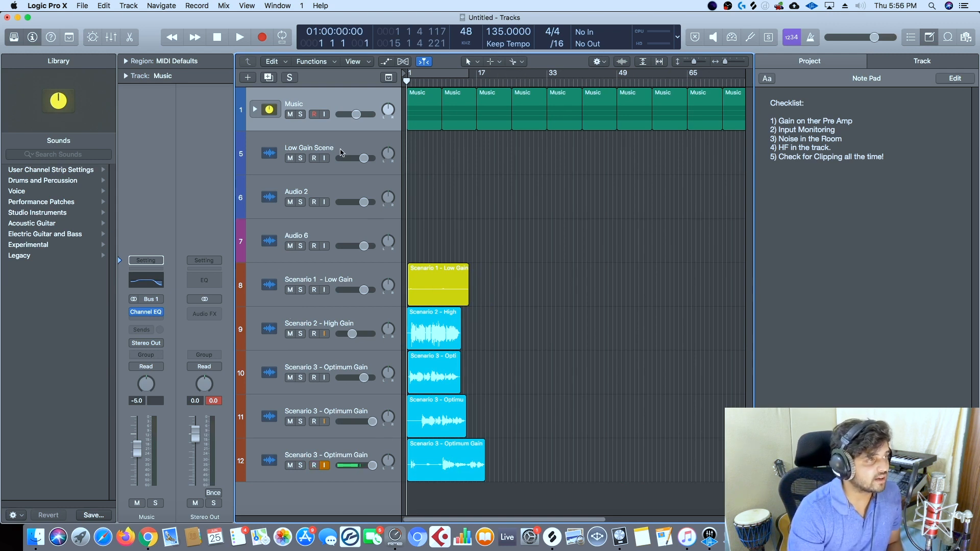
# Delete the three empty tracks Low Gain Scene, Audio 2 and Audio 6 one by one
pyautogui.click(340, 152)
pyautogui.press('super+Left')
pyautogui.press('super+Left')
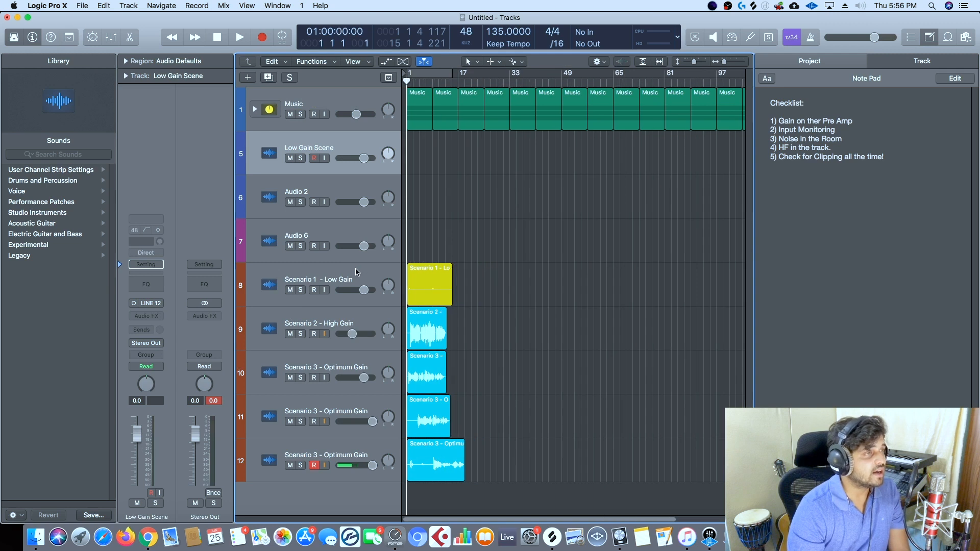
pyautogui.press('super+Up')
pyautogui.press('super+Up')
pyautogui.press('super+Up')
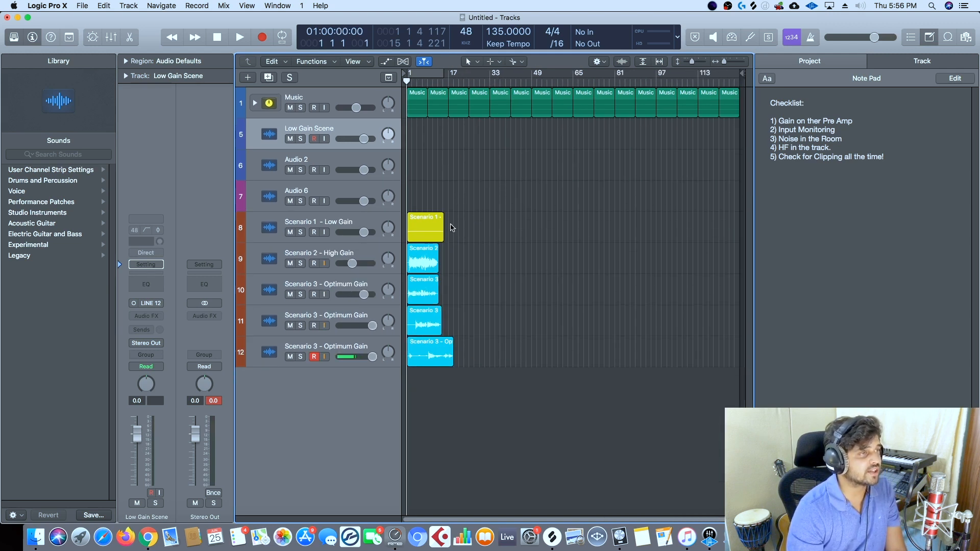
pyautogui.press('super+Right')
pyautogui.press('super+Right')
pyautogui.press('super+Right')
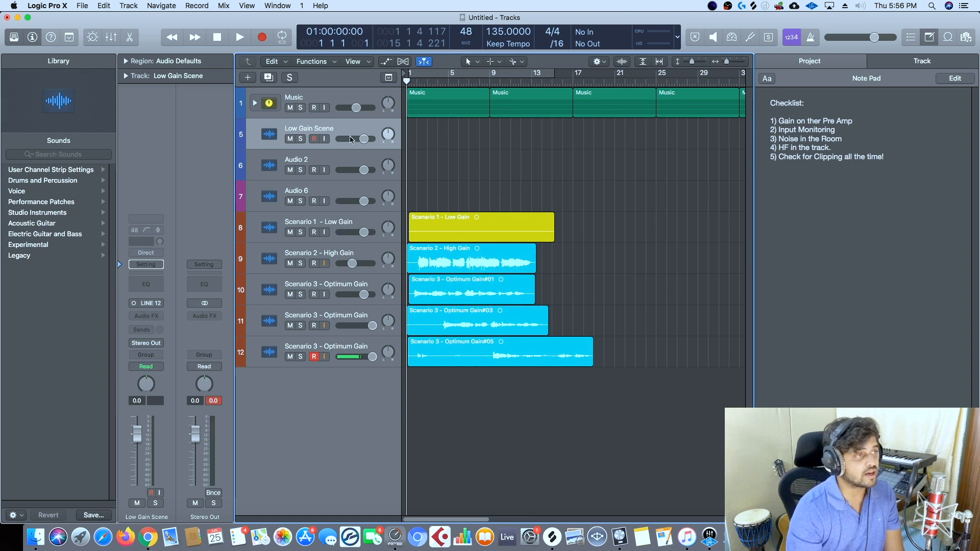
pyautogui.press('super+BackSpace')
pyautogui.press('super+BackSpace')
pyautogui.press('super+BackSpace')
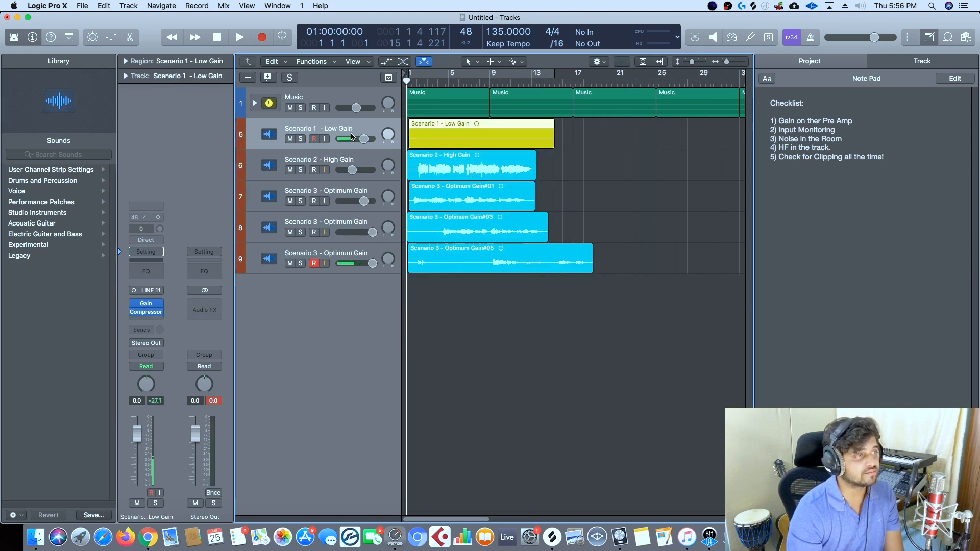
# Undo the deletions of the three empty tracks
pyautogui.press('super+z')
pyautogui.press('super+z')
pyautogui.press('super+z')
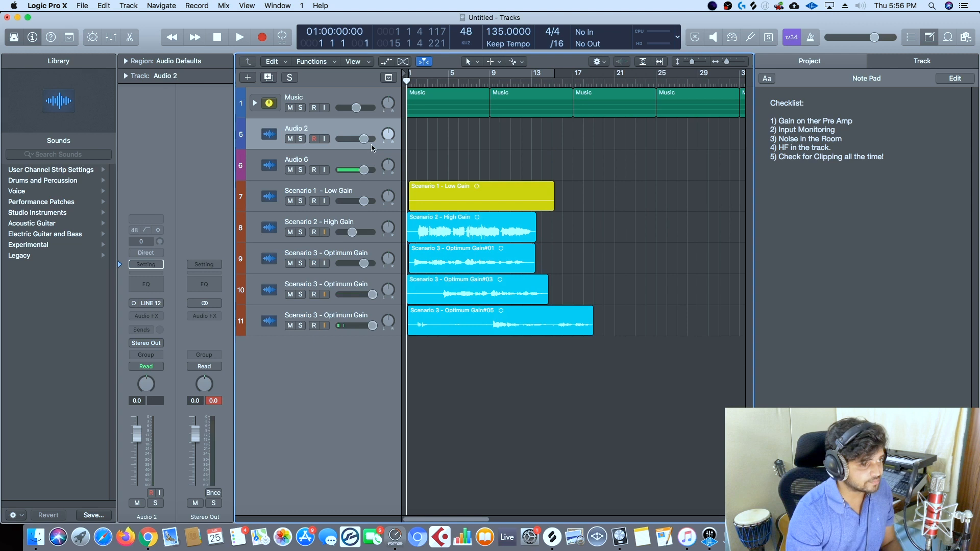
# Delete all unused tracks with one command and remove the remaining empty Low Gain Scene track
pyautogui.click(129, 5)
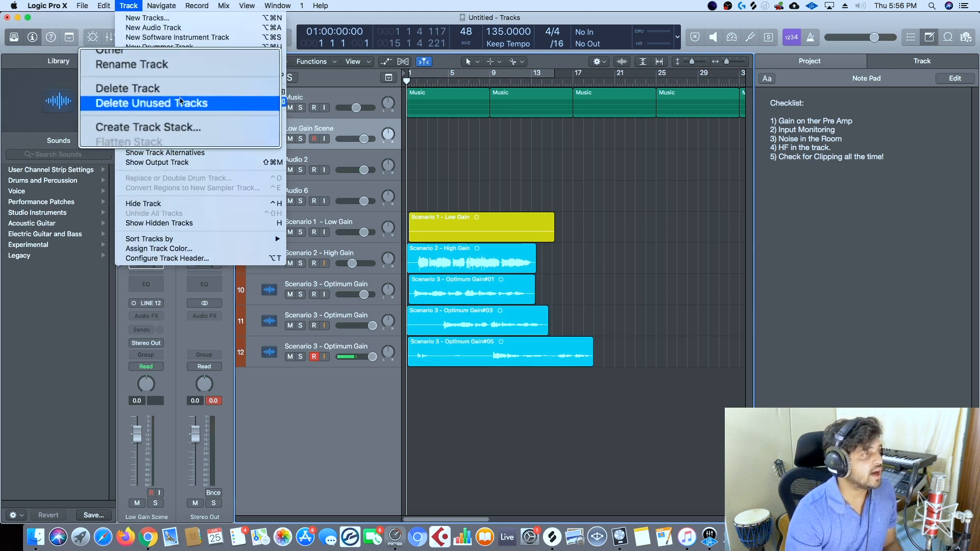
pyautogui.click(265, 101)
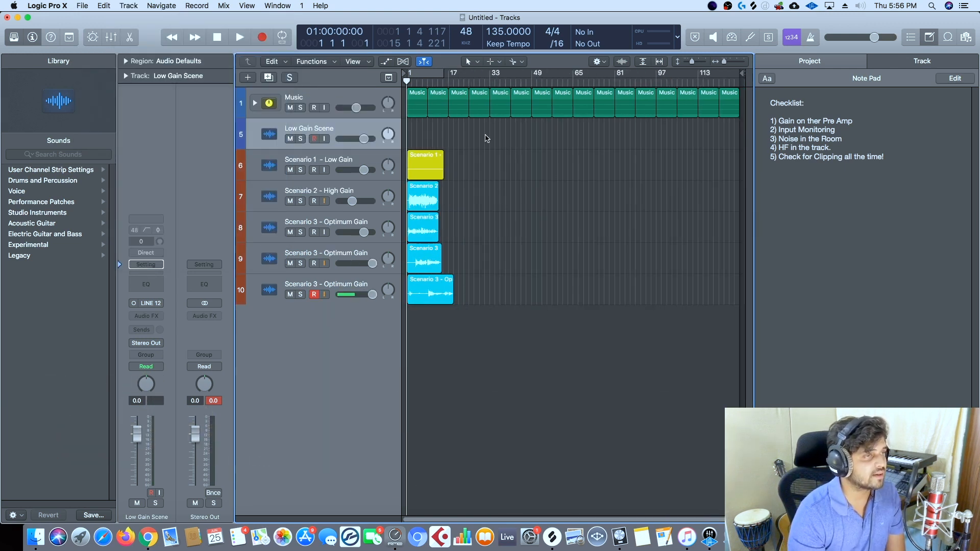
pyautogui.press('super+BackSpace')
pyautogui.press('super+Right')
pyautogui.press('super+Right')
pyautogui.press('super+Right')
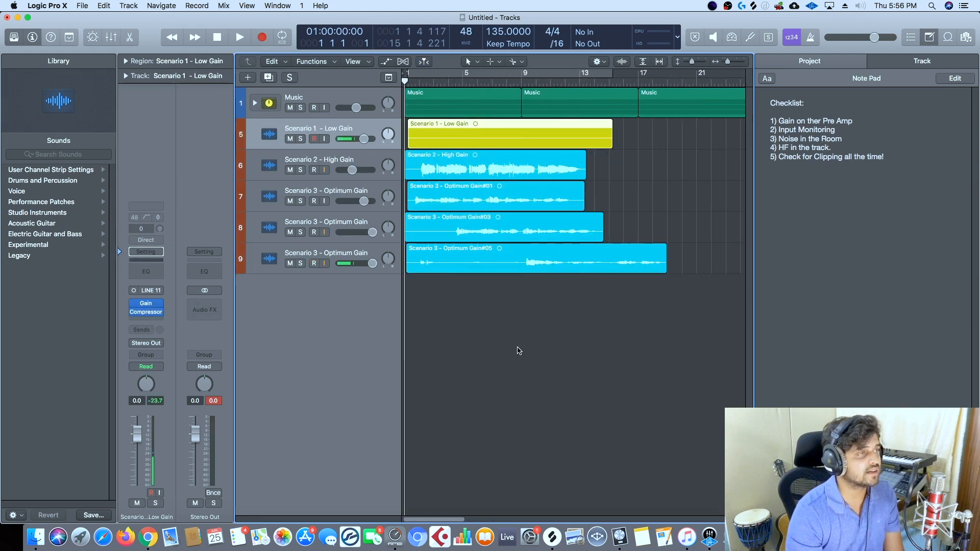
# Rename the Scenario 1 - Low Gain track as Solo Main
pyautogui.press('super+Left')
pyautogui.press('super+Left')
pyautogui.press('super+Down')
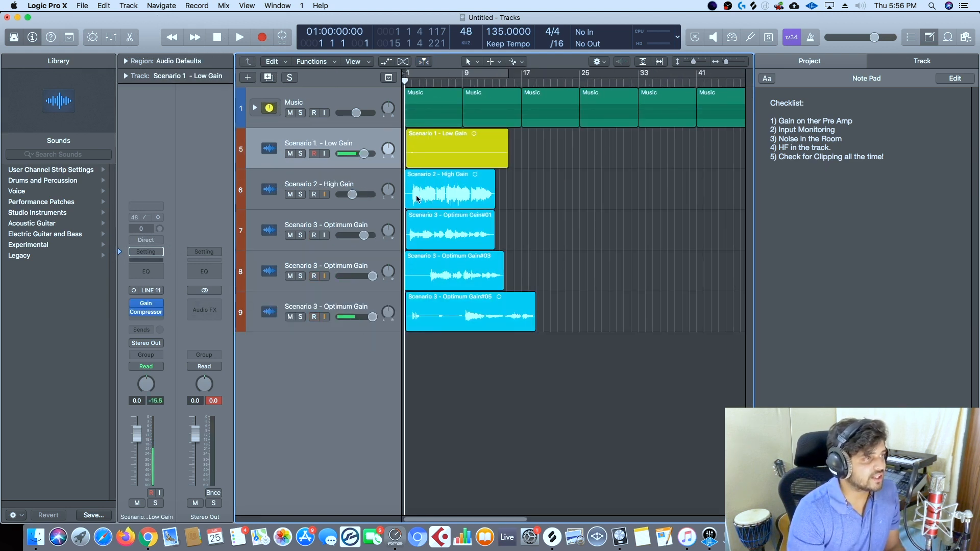
pyautogui.doubleClick(319, 141)
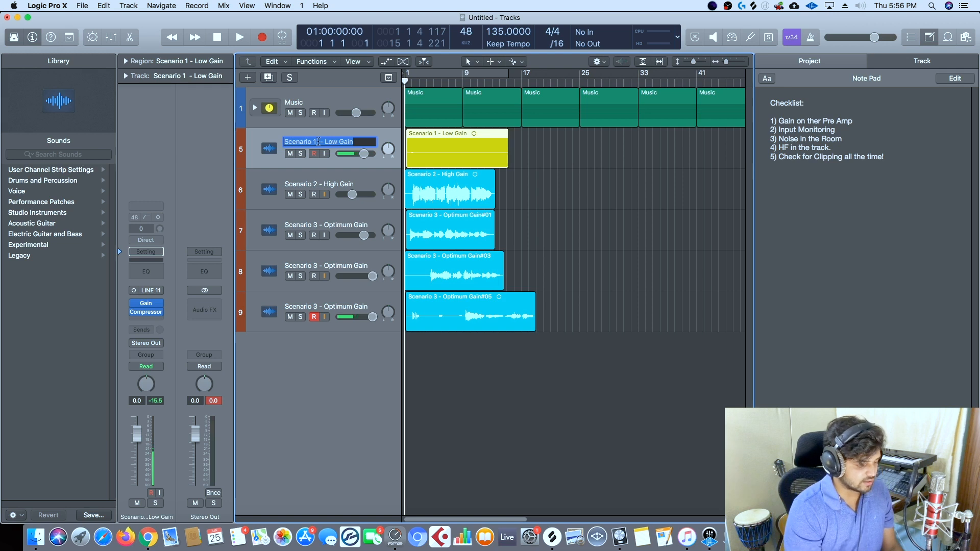
pyautogui.write('Solo Main')
pyautogui.press('Return')
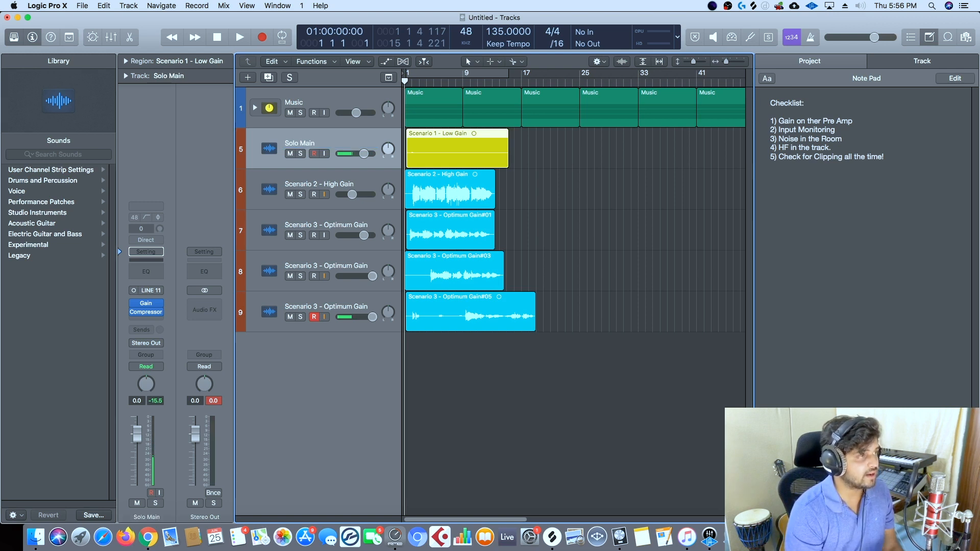
# Rename the Scenario 2 - High Gain track as Chorus L1 and the first Scenario 3 - Optimum Gain track as Chorus R1
pyautogui.click(307, 184)
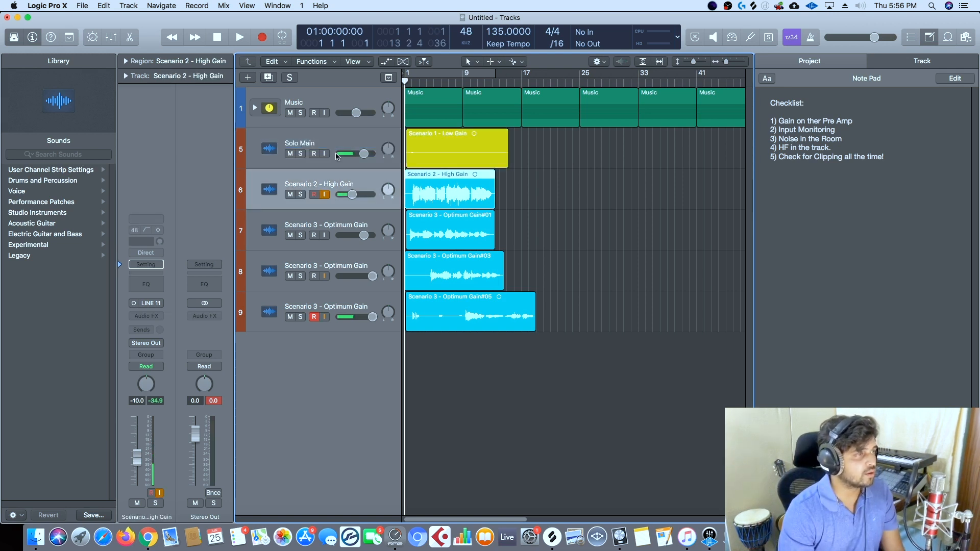
pyautogui.doubleClick(303, 183)
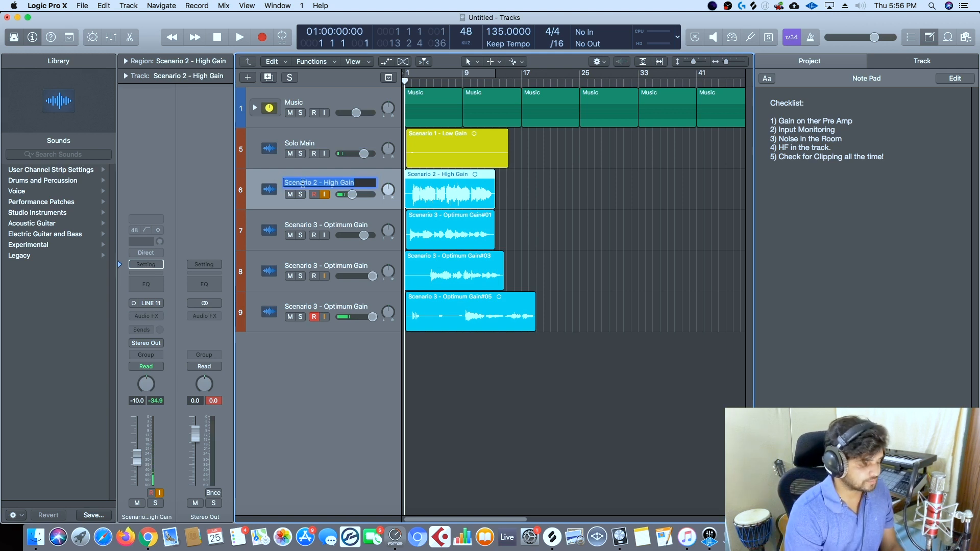
pyautogui.write('Chorus L1')
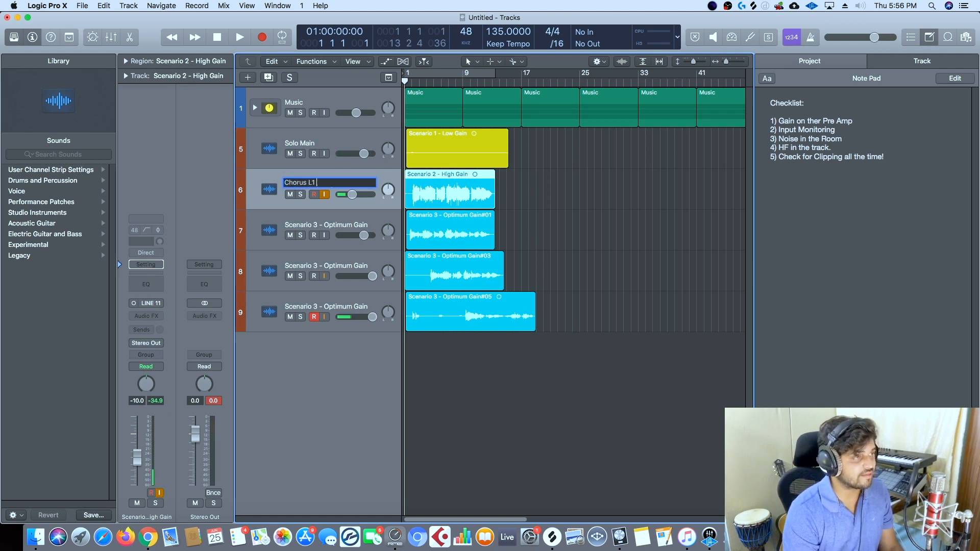
pyautogui.press('Return')
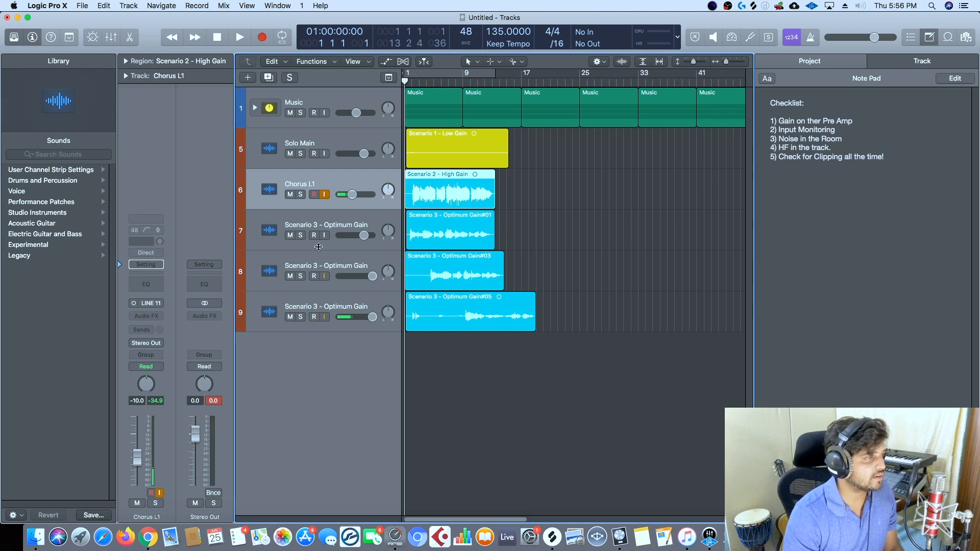
pyautogui.doubleClick(317, 224)
pyautogui.write('Chorus L1')
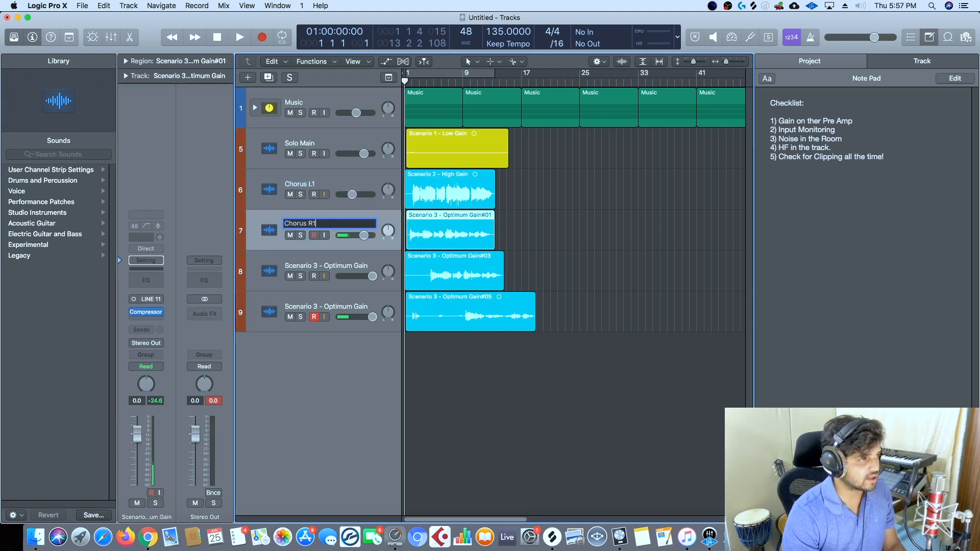
pyautogui.write('R1')
# Rename the two remaining Scenario 3 - Optimum Gain tracks as Chorus L2 and Chorus R2
pyautogui.doubleClick(330, 264)
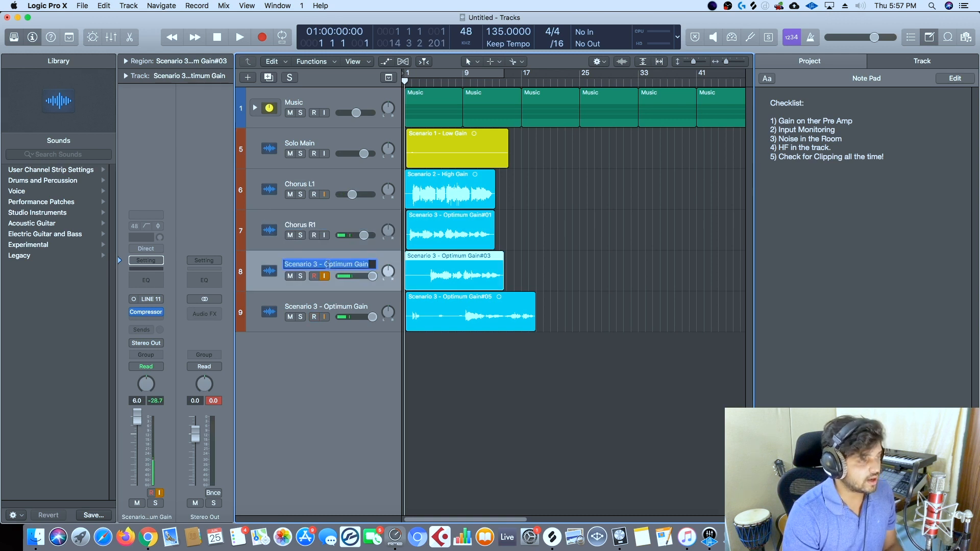
pyautogui.write('Chorus L1')
pyautogui.press('BackSpace')
pyautogui.press('BackSpace')
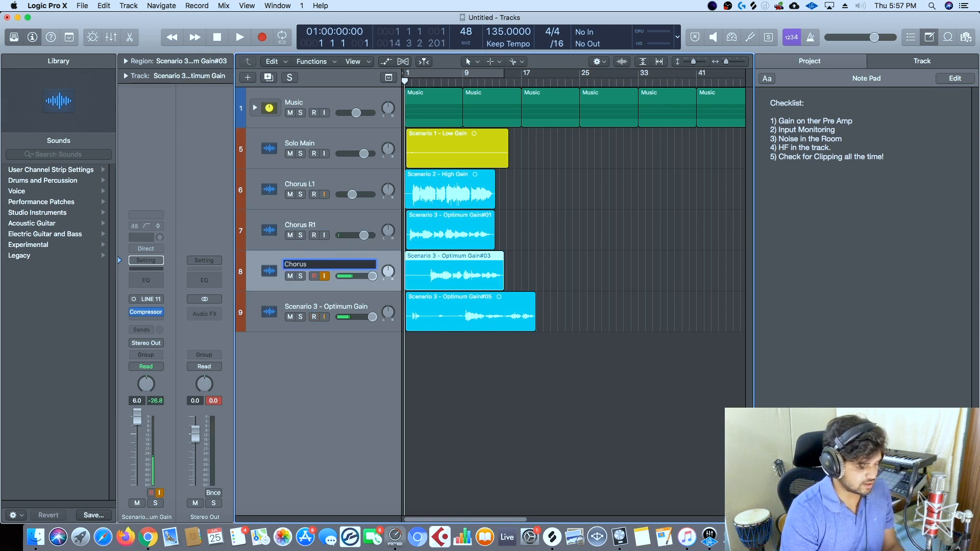
pyautogui.click(314, 306)
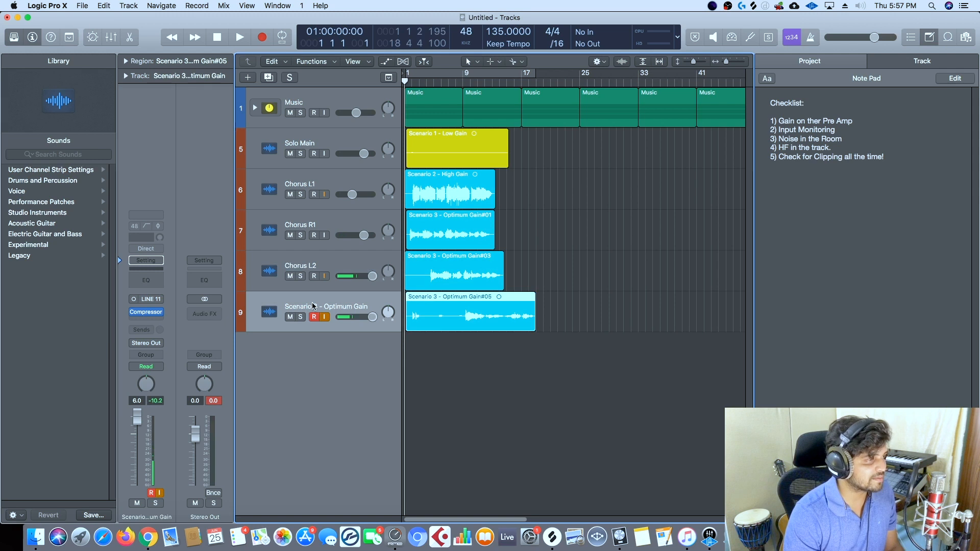
pyautogui.doubleClick(310, 306)
pyautogui.write('Chorus L1')
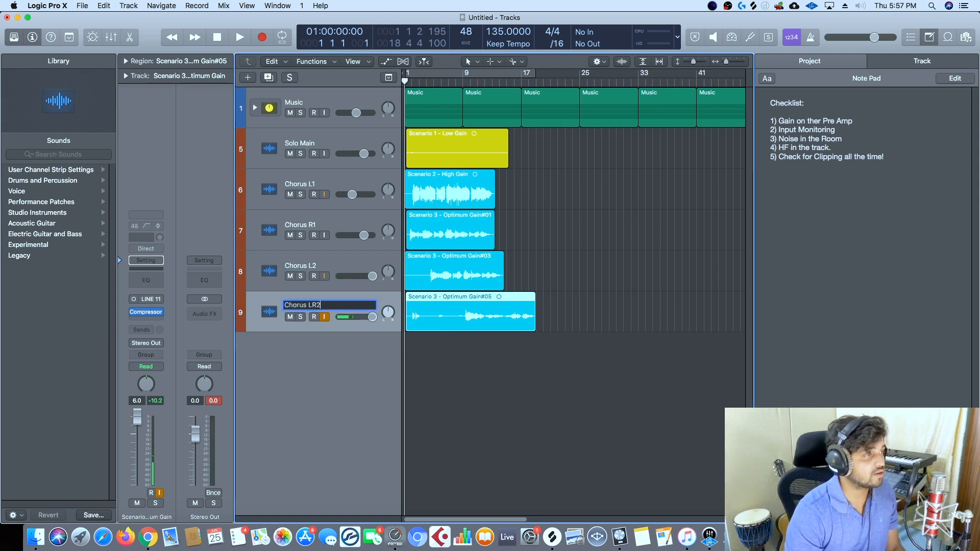
pyautogui.press('BackSpace')
pyautogui.write('R2')
pyautogui.press('Return')
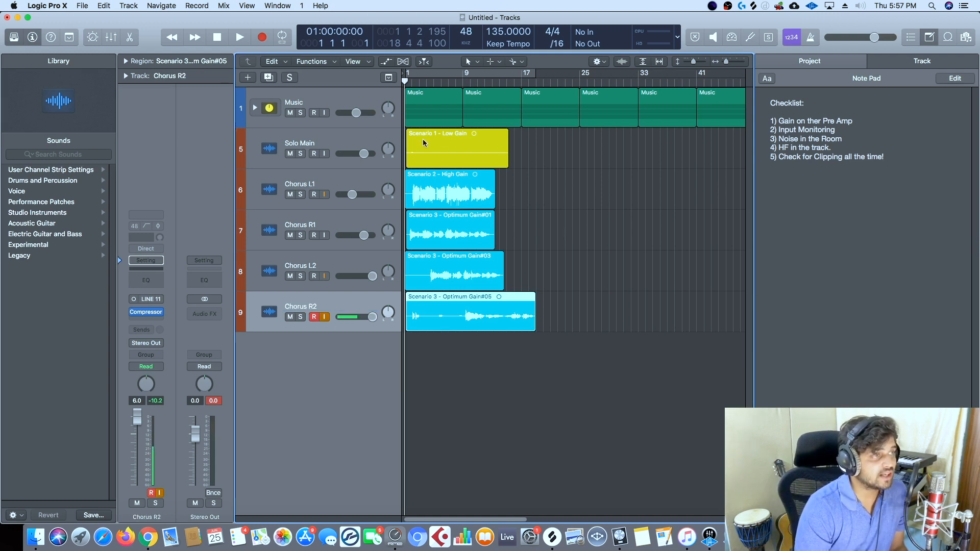
# Select the five vocal regions and name them after their tracks
pyautogui.moveTo(550, 167); pyautogui.dragTo(291, 466)
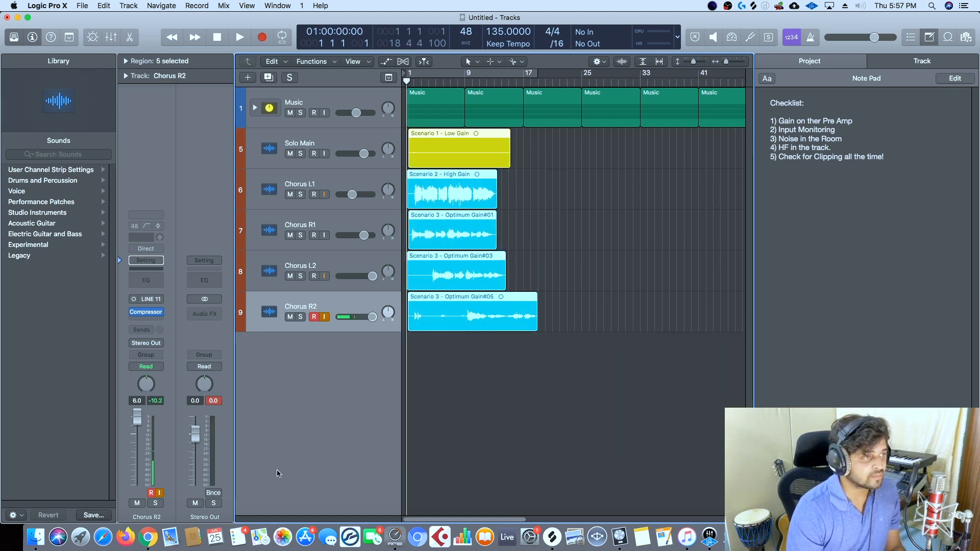
pyautogui.hotkey('shift', 'alt', 'n')
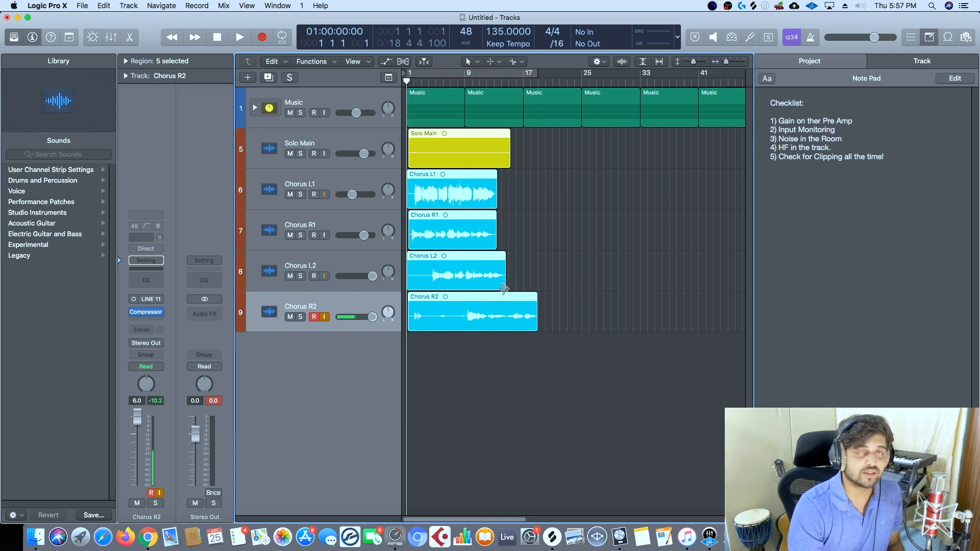
pyautogui.click(607, 238)
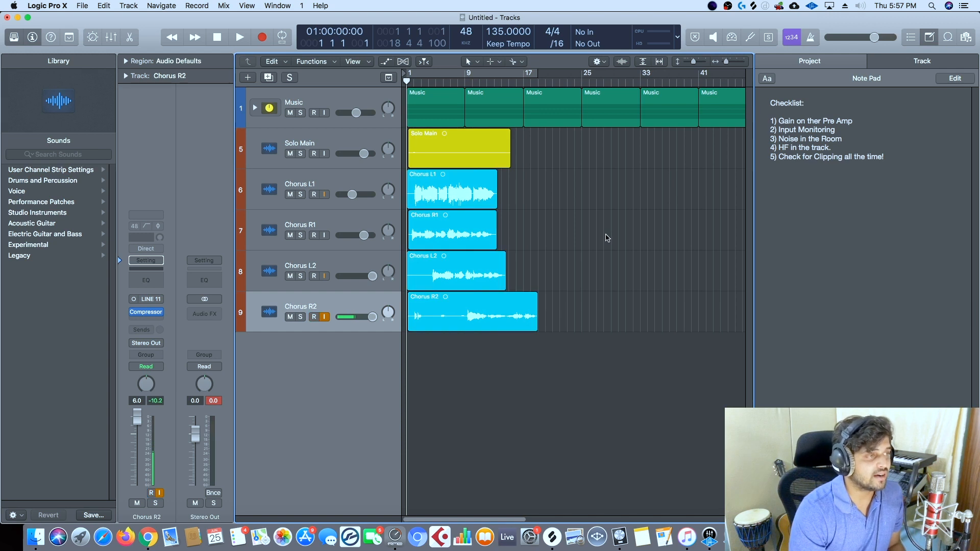
# Move the Solo Main, Chorus L2 and Chorus L1 regions to the Chorus R2, Chorus R1 and Chorus L2 tracks, at about bars 23, 23 and 7
pyautogui.moveTo(432, 143); pyautogui.dragTo(598, 317)
pyautogui.moveTo(449, 263); pyautogui.dragTo(609, 222)
pyautogui.moveTo(437, 181); pyautogui.dragTo(486, 286)
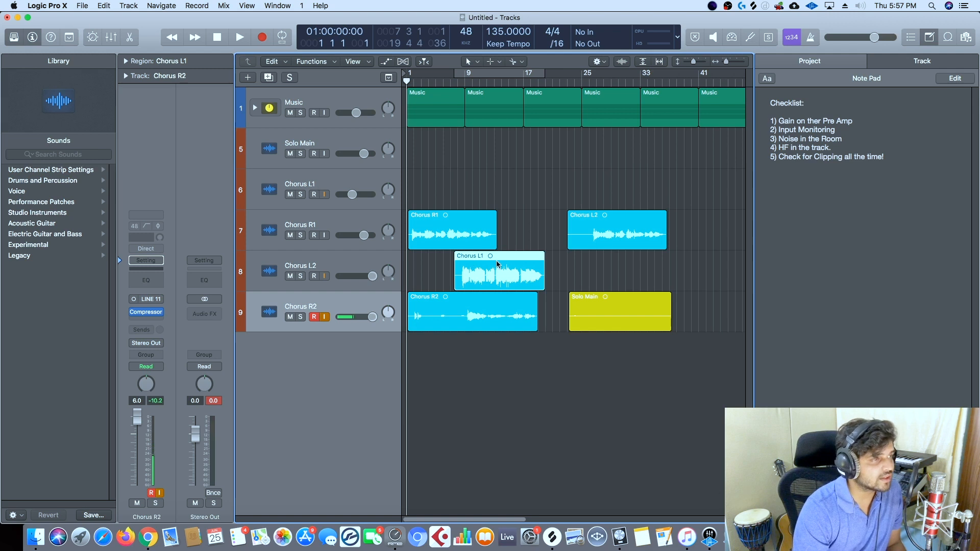
# Move the Chorus L1, Chorus L2 and Solo Main regions back onto their own tracks, at about bars 2, 4 and 8
pyautogui.moveTo(491, 267); pyautogui.dragTo(454, 185)
pyautogui.moveTo(591, 245); pyautogui.dragTo(453, 264)
pyautogui.moveTo(621, 300); pyautogui.dragTo(512, 151)
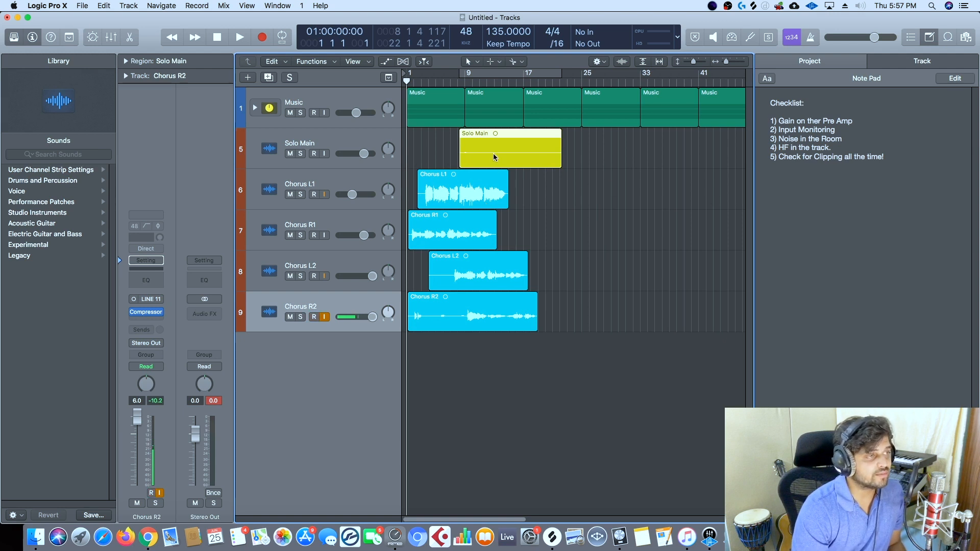
# Move the selected Solo Main, Chorus L1 and Chorus L2 regions to their recorded positions and clear the selection
pyautogui.rightClick(494, 161)
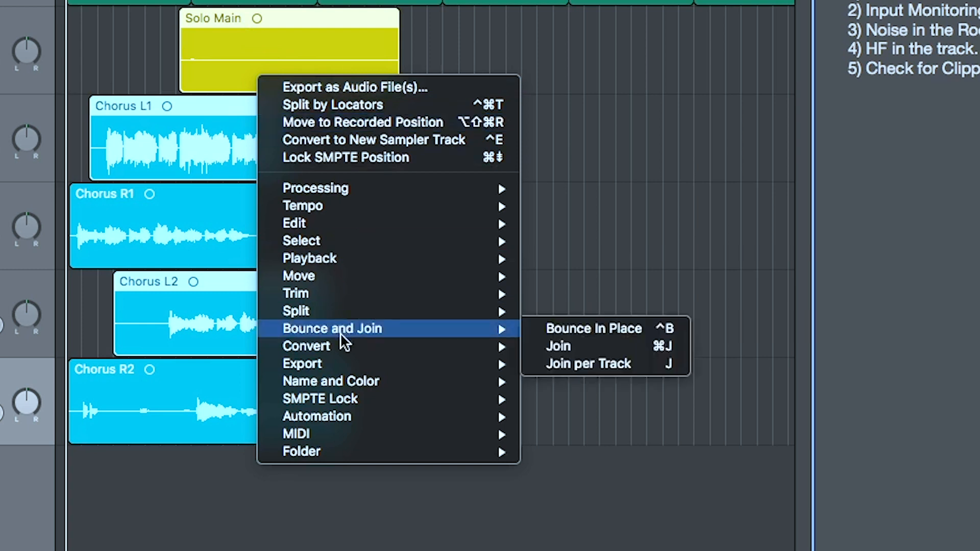
pyautogui.moveTo(321, 276)
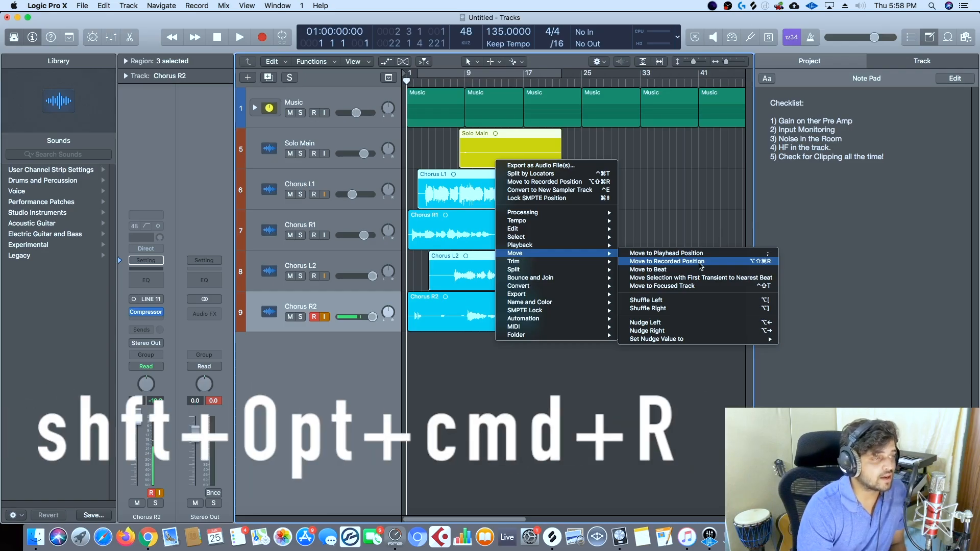
pyautogui.click(700, 266)
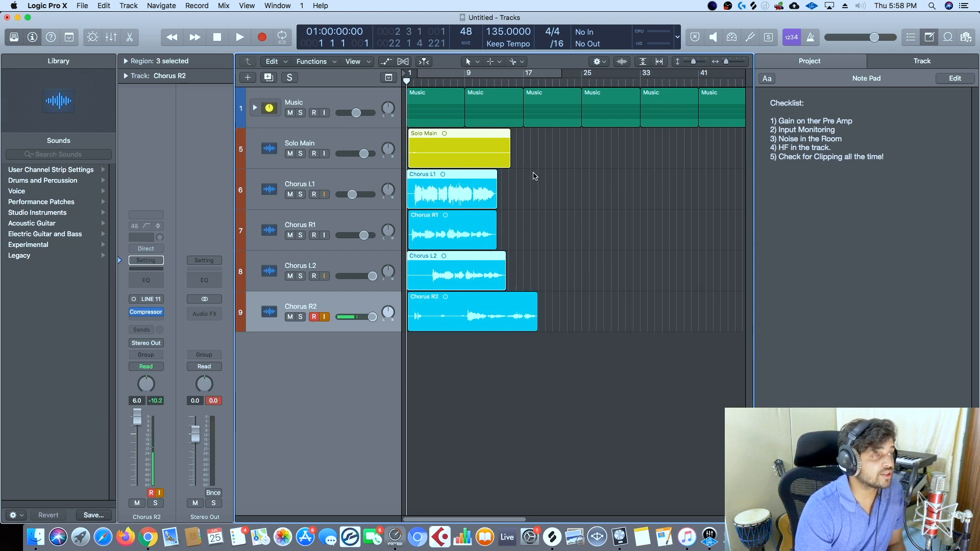
pyautogui.click(476, 210)
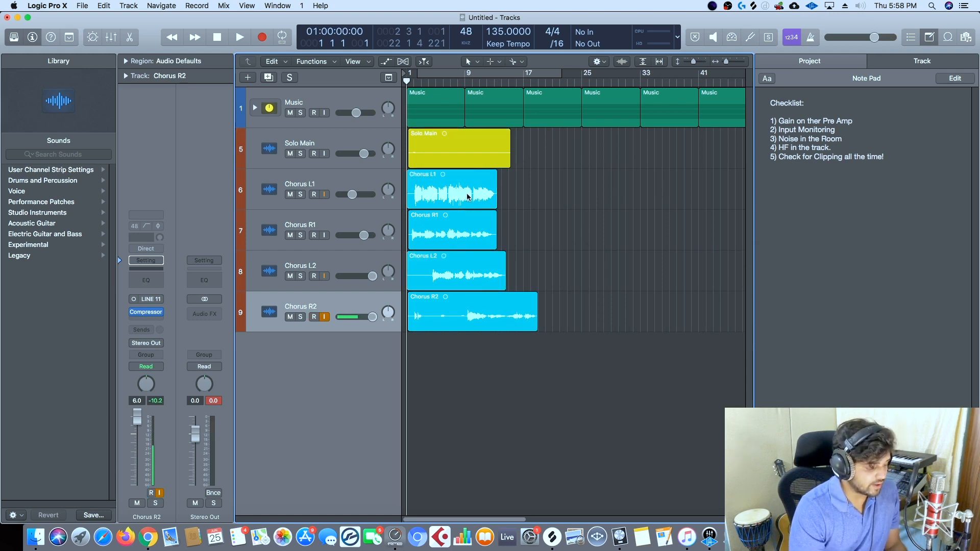
# Move the Solo Main region along its track to about bar 25, and undo the move
pyautogui.moveTo(438, 151); pyautogui.dragTo(611, 152)
pyautogui.press('super+z')
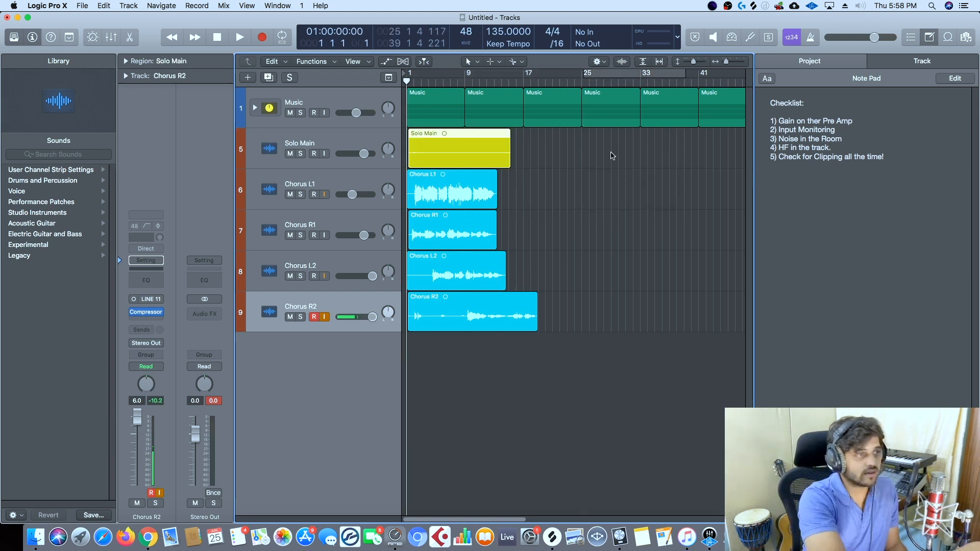
pyautogui.click(556, 230)
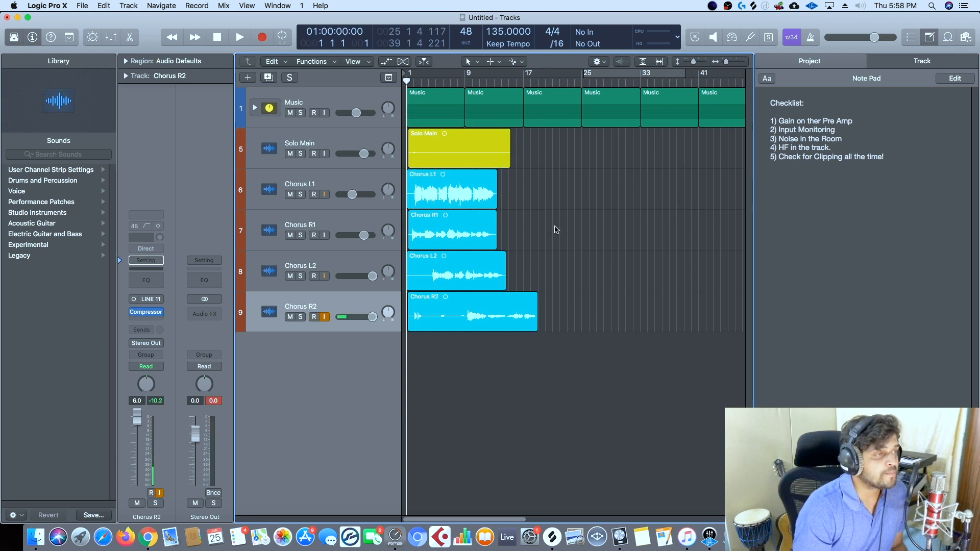
# Turn off input monitoring on the Chorus L1, Chorus R1, Chorus L2 and Chorus R2 tracks
pyautogui.click(342, 184)
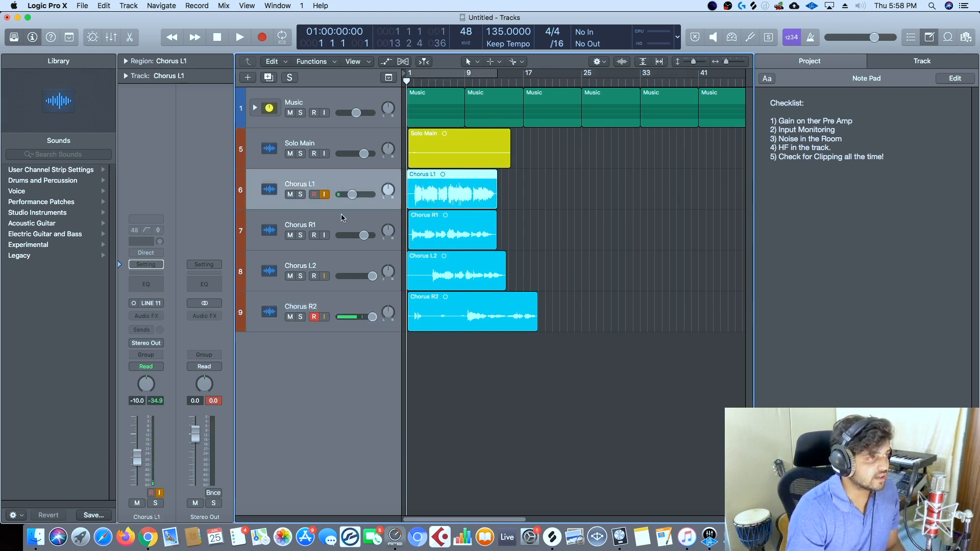
pyautogui.keyDown('shift'); pyautogui.click(341, 300); pyautogui.keyUp('shift')
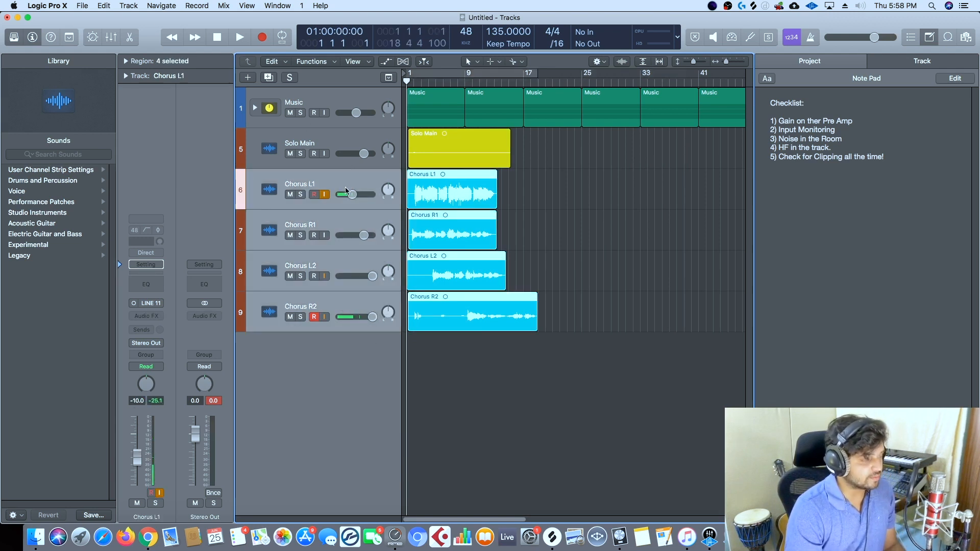
pyautogui.click(325, 197)
pyautogui.click(328, 318)
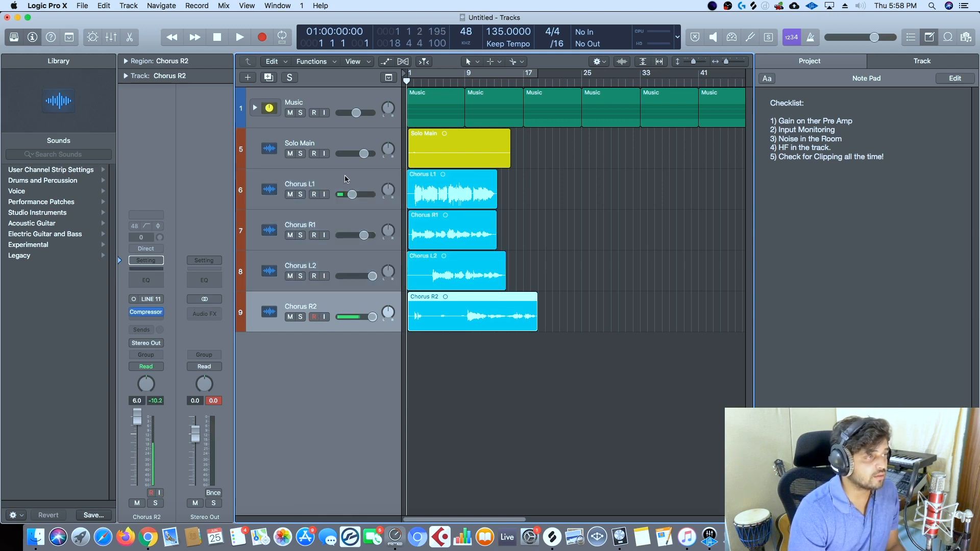
# Group the four tracks Chorus L1 through Chorus R2 into a summing track stack
pyautogui.click(349, 179)
pyautogui.keyDown('shift'); pyautogui.click(333, 304); pyautogui.keyUp('shift')
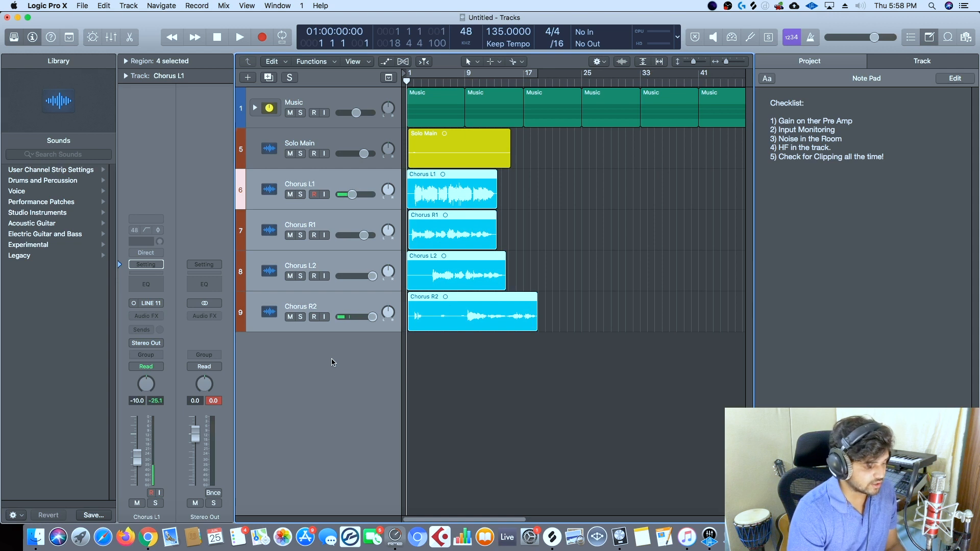
pyautogui.press('shift+super+d')
pyautogui.press('Return')
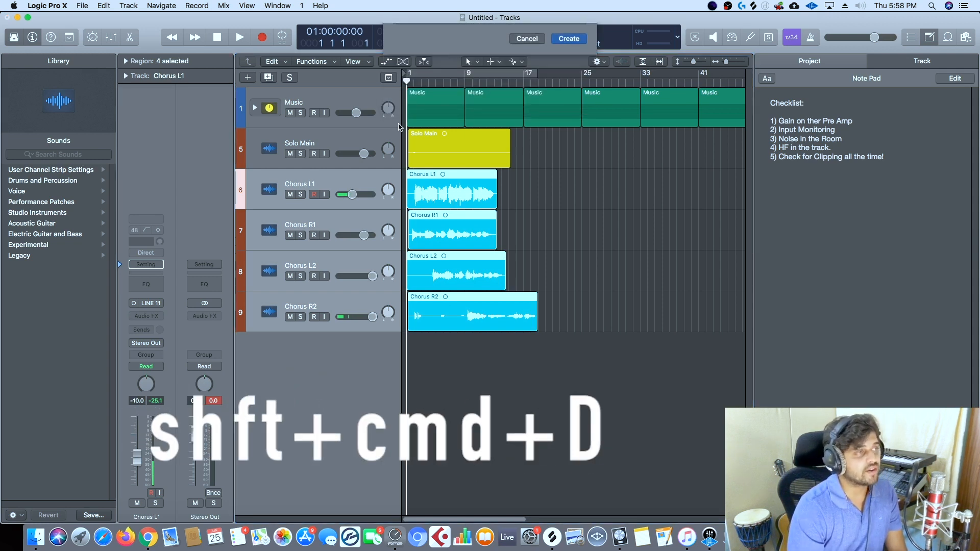
# Rename the new stack of chorus tracks as CHORUS and collapse it
pyautogui.doubleClick(318, 182)
pyautogui.write('C')
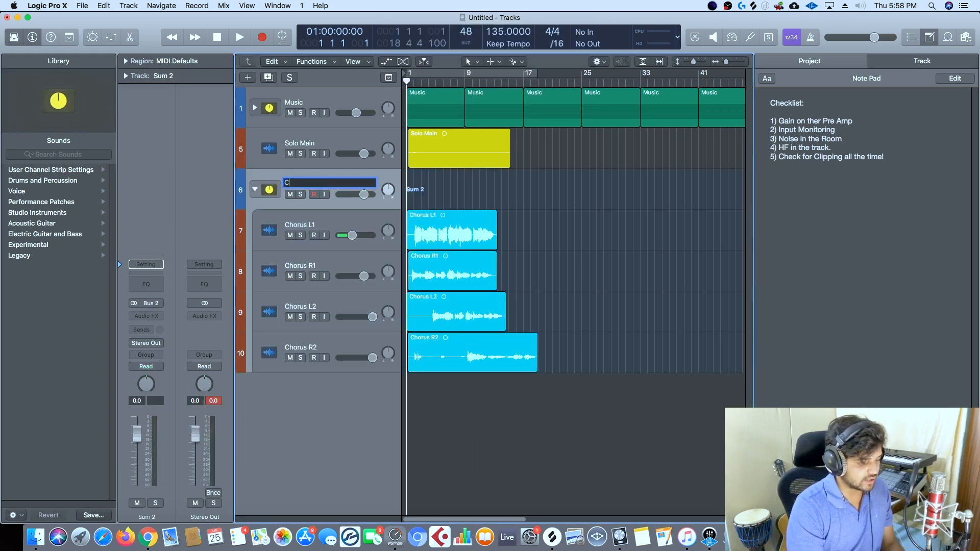
pyautogui.write('HORUS')
pyautogui.press('Return')
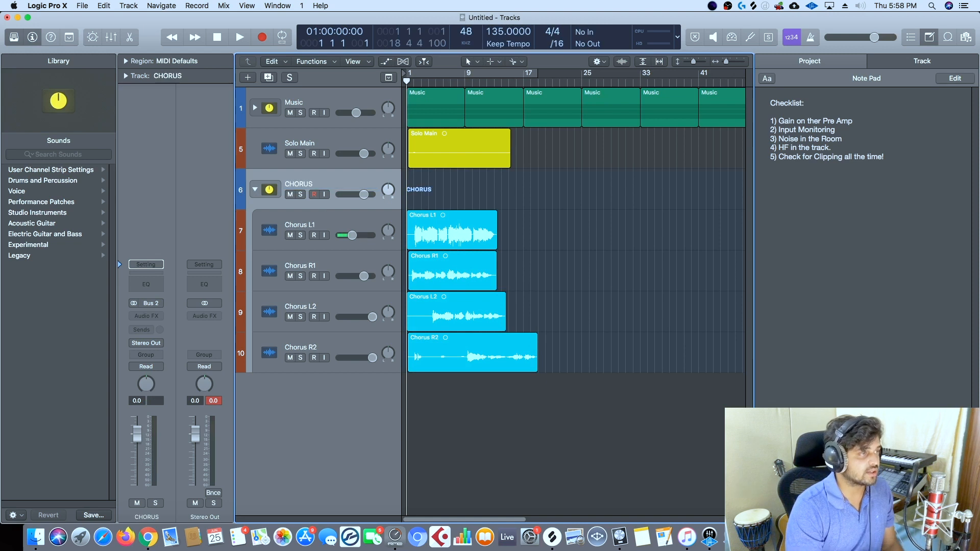
pyautogui.click(258, 190)
# Put the Solo Main track into its own summing track stack
pyautogui.click(372, 141)
pyautogui.press('super+shift+d')
pyautogui.press('Return')
# Rename the Solo Main track's stack as SOLO VOICE and collapse it
pyautogui.doubleClick(340, 139)
pyautogui.write('SOLO VA')
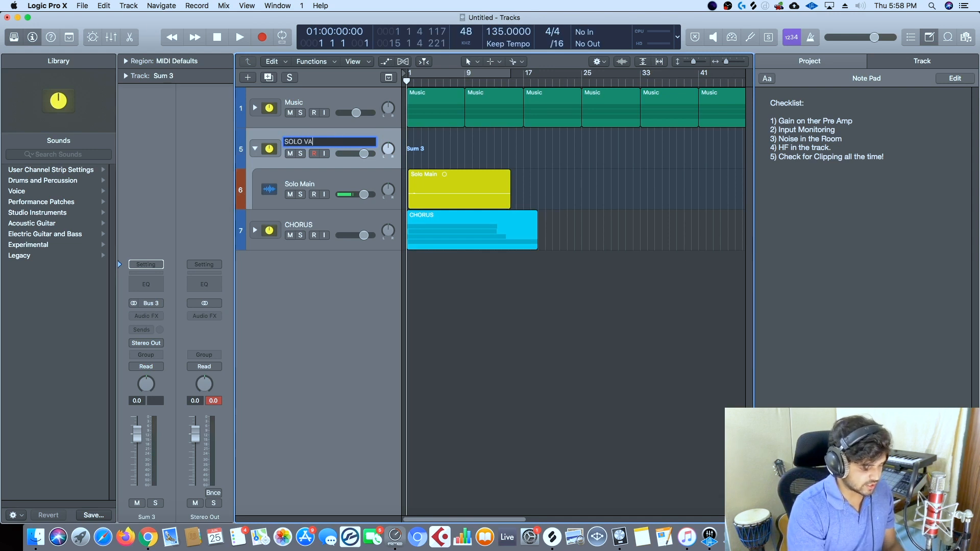
pyautogui.press('BackSpace')
pyautogui.write('OICE')
pyautogui.press('Return')
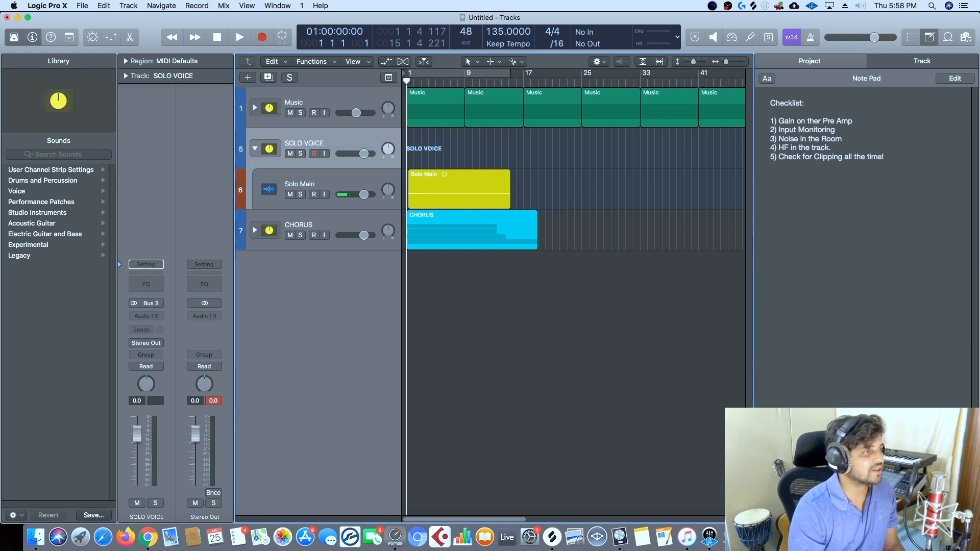
pyautogui.click(256, 149)
# Zoom out to show the whole arrangement, make the tracks slightly taller and close the note pad
pyautogui.press('super+Left')
pyautogui.press('super+Left')
pyautogui.press('super+Left')
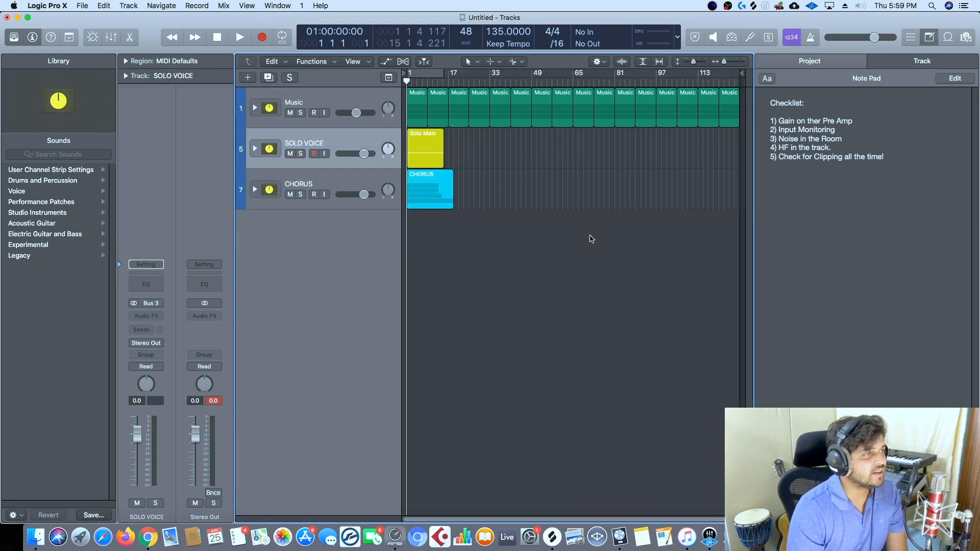
pyautogui.press('super+Down')
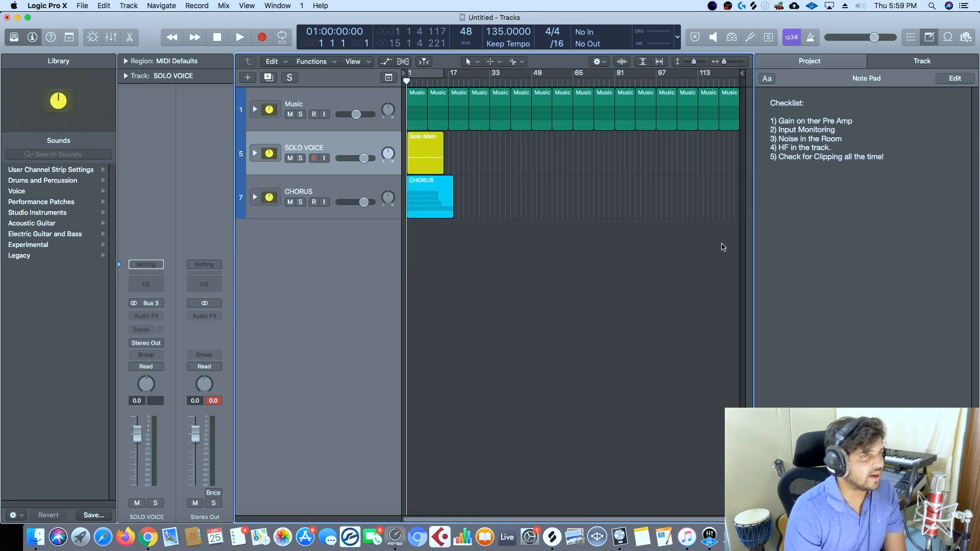
pyautogui.press('super+Down')
pyautogui.press('super+Down')
pyautogui.press('super+Down')
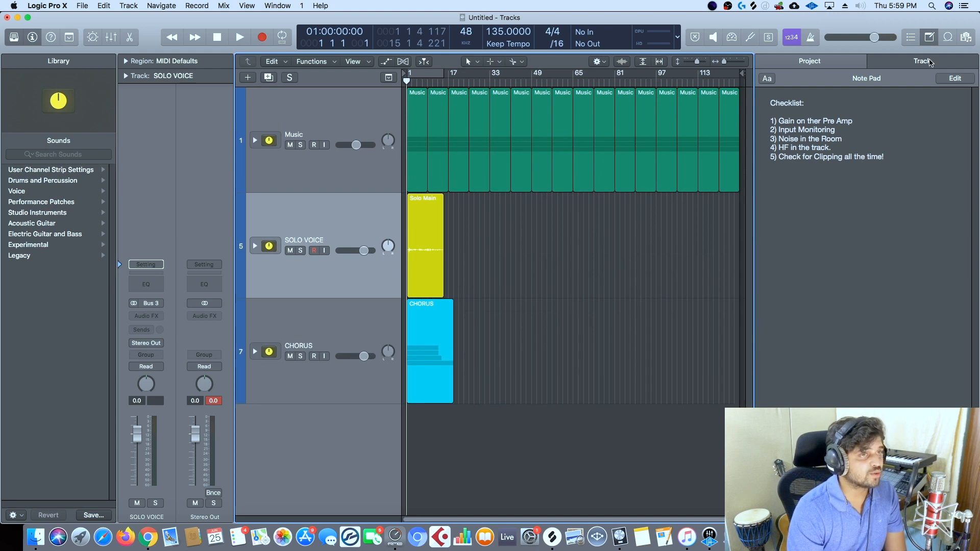
pyautogui.click(929, 40)
pyautogui.press('super+Up')
pyautogui.press('super+Up')
pyautogui.press('super+Up')
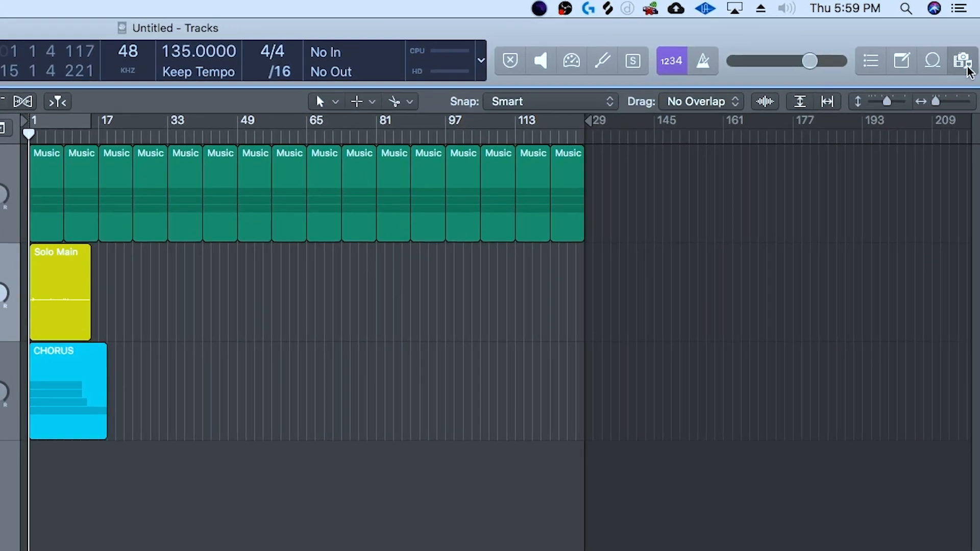
# Open the project audio browser and select all unused audio in it
pyautogui.click(969, 70)
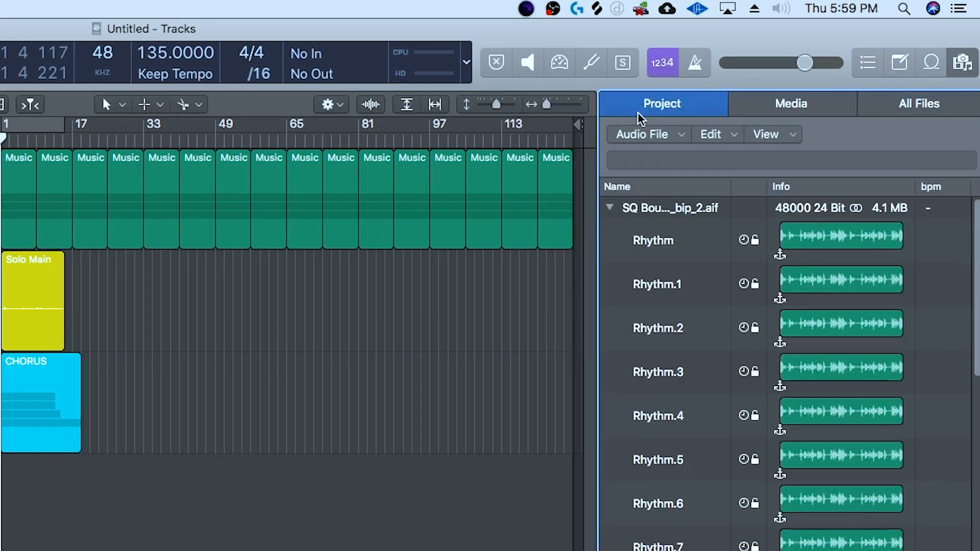
pyautogui.rightClick(672, 321)
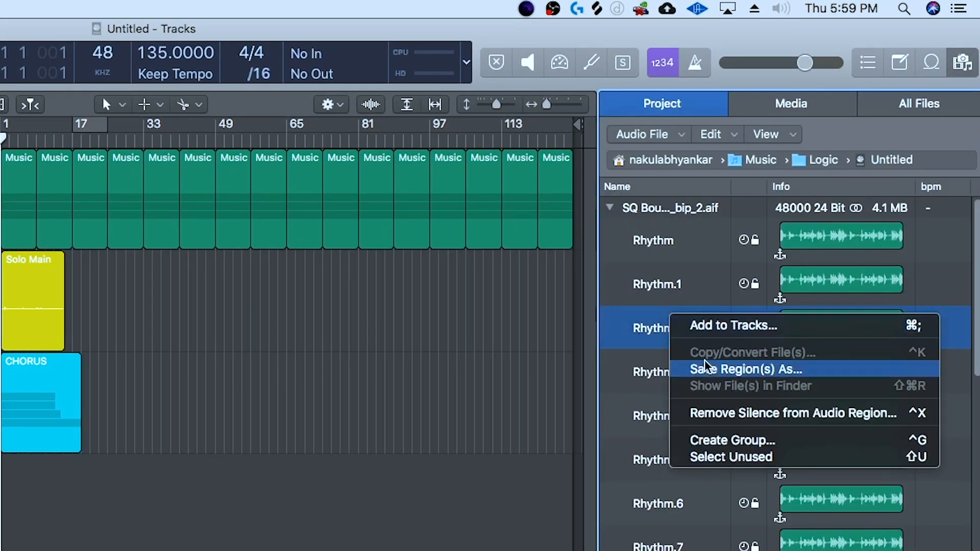
pyautogui.click(759, 457)
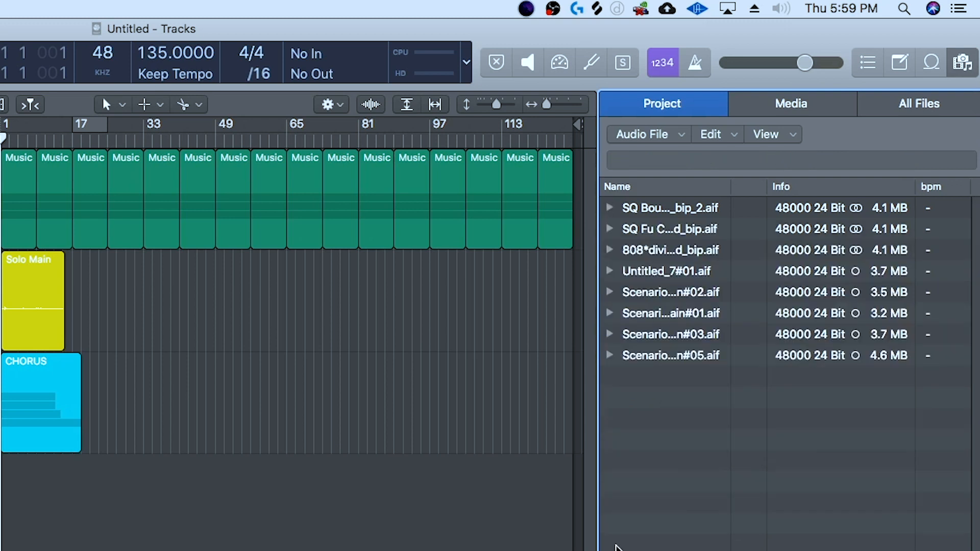
# Split the Solo Main region at about bar 9 and delete the part after the cut
pyautogui.rightClick(37, 279)
pyautogui.moveTo(164, 283); pyautogui.dragTo(53, 282)
pyautogui.press('BackSpace')
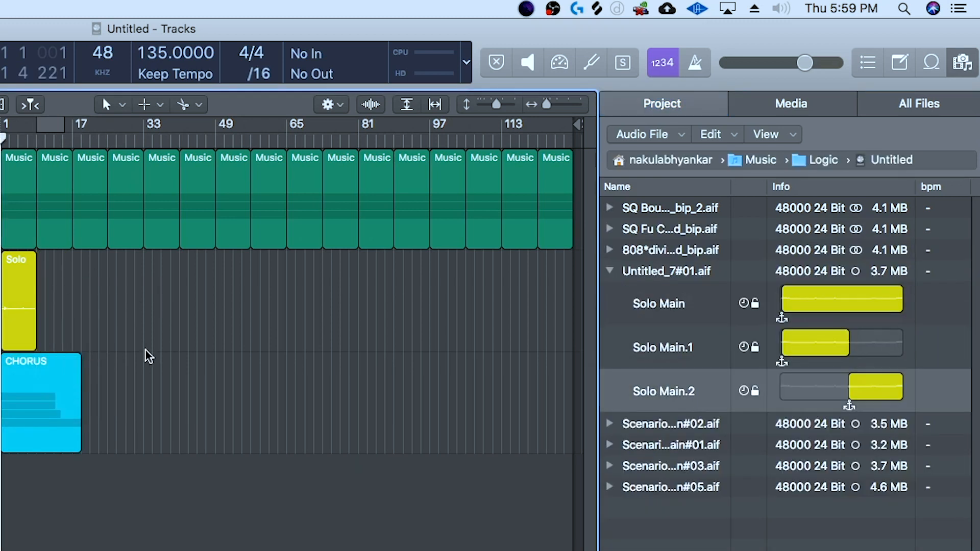
# Select the unused Solo Main and Solo Main.2 regions in the project audio list, delete them and collapse the Untitled_7#01.aif entry
pyautogui.click(713, 540)
pyautogui.rightClick(695, 541)
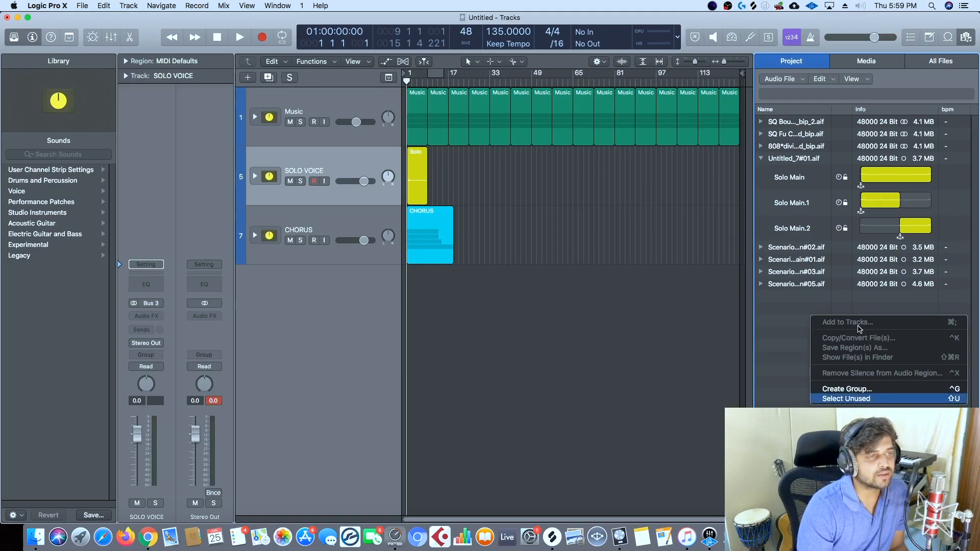
pyautogui.click(857, 400)
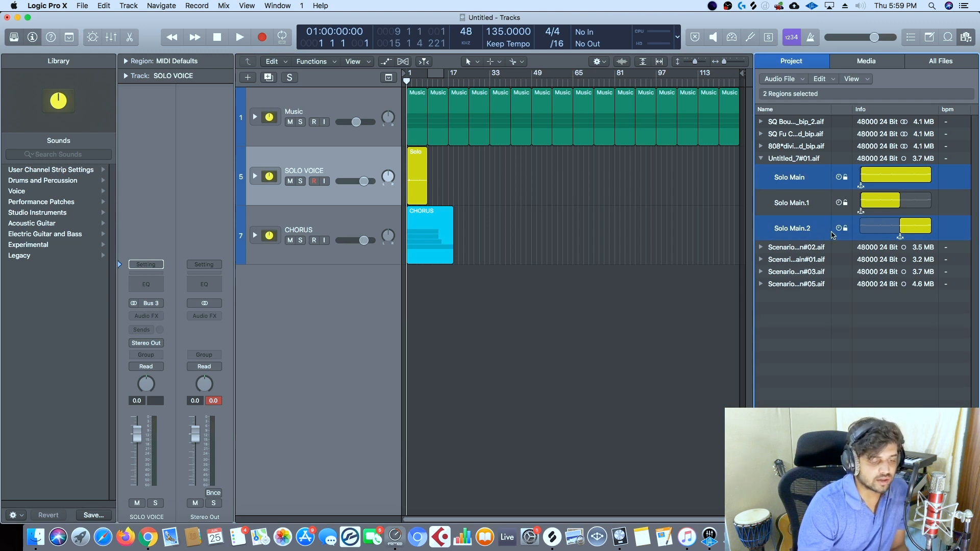
pyautogui.press('Delete')
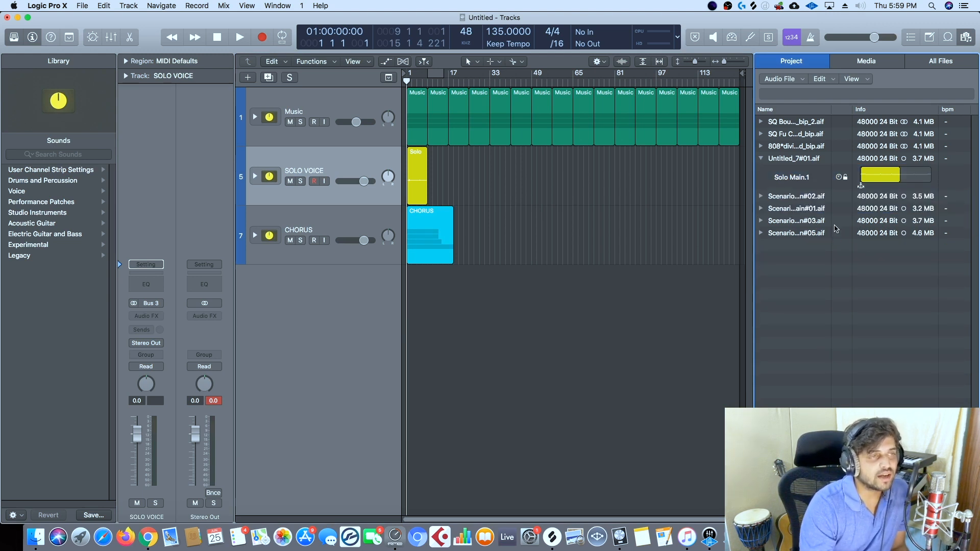
pyautogui.click(763, 160)
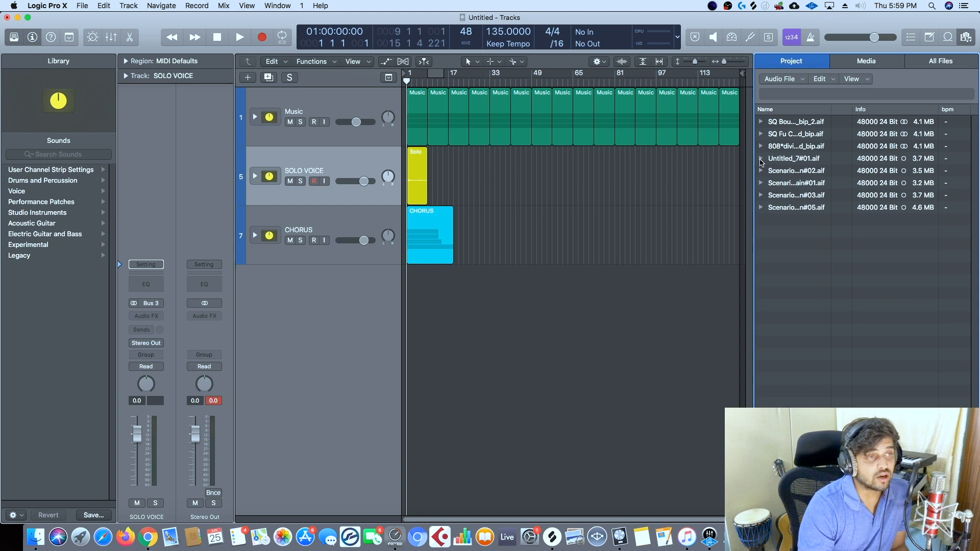
# Clean up the project by deleting unused files, backups and media browser files, and close the audio browser
pyautogui.click(83, 6)
pyautogui.moveTo(179, 147)
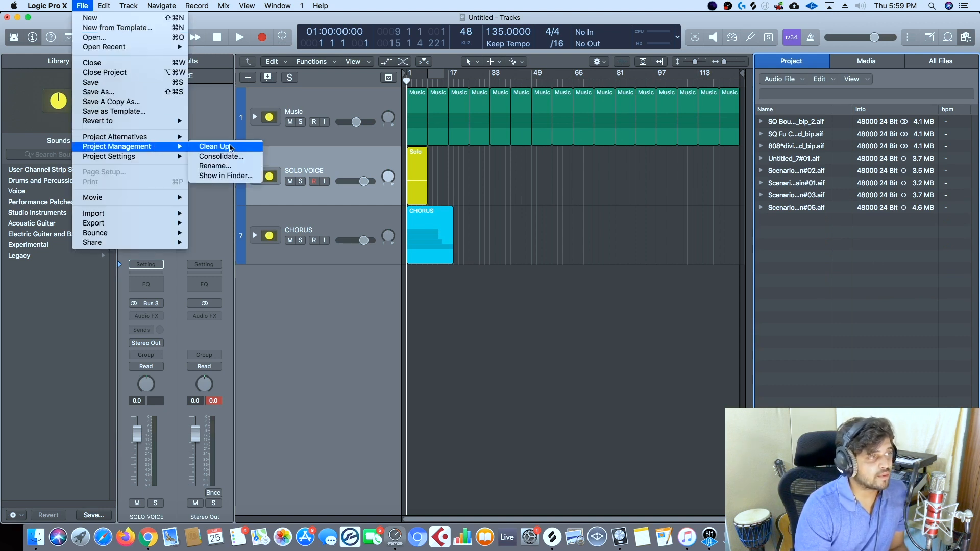
pyautogui.click(224, 148)
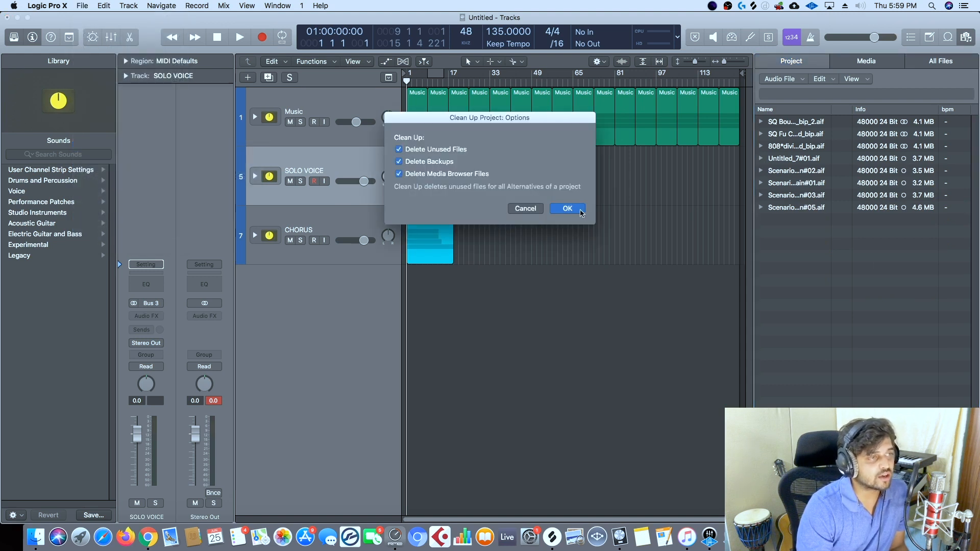
pyautogui.click(568, 209)
pyautogui.press('super+a')
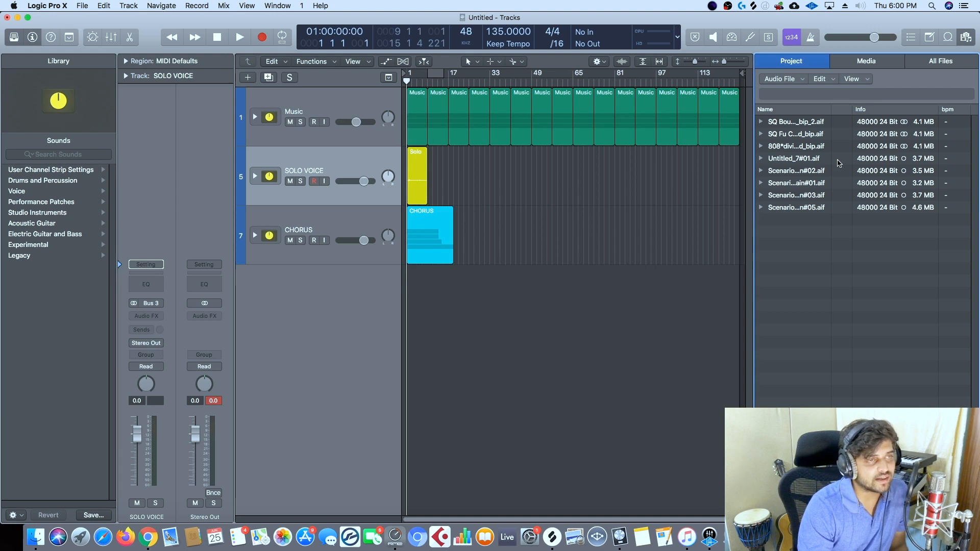
pyautogui.click(966, 37)
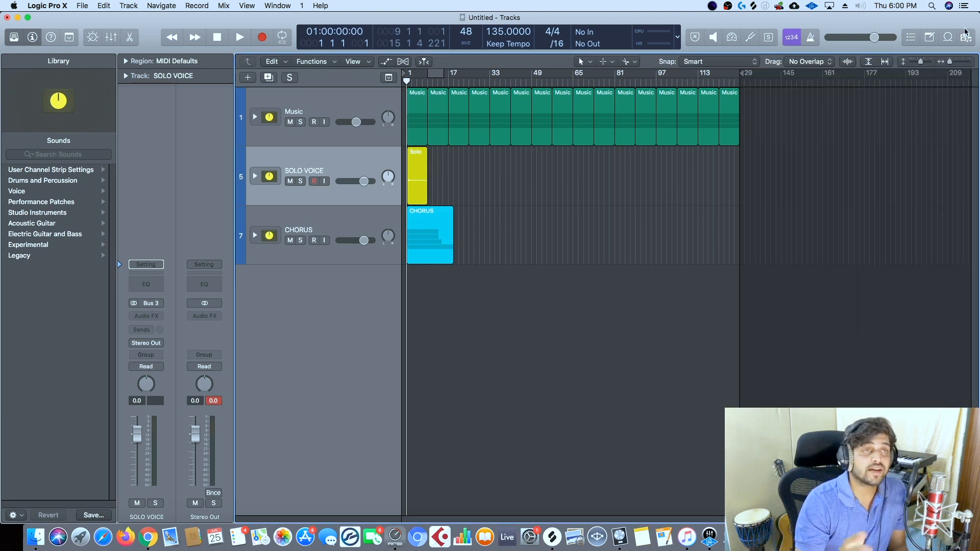
# Save the project as a folder on the Desktop, named "For Mixing - Voice Takes" followed by the singer's first name
pyautogui.click(82, 5)
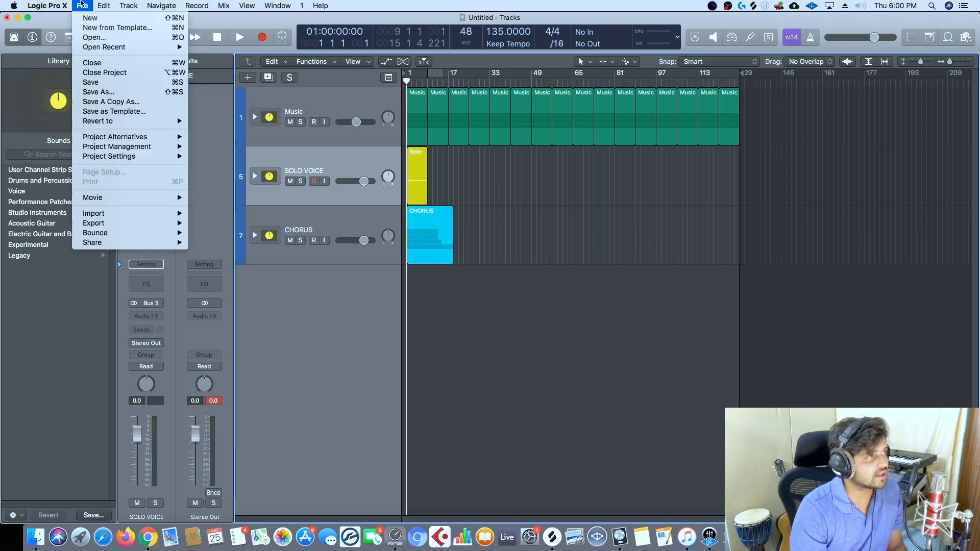
pyautogui.click(99, 92)
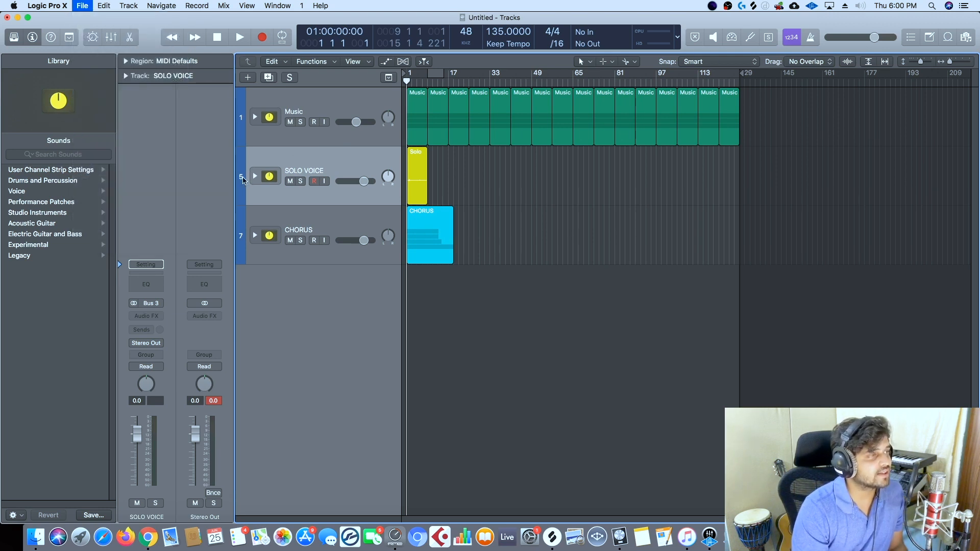
pyautogui.click(86, 132)
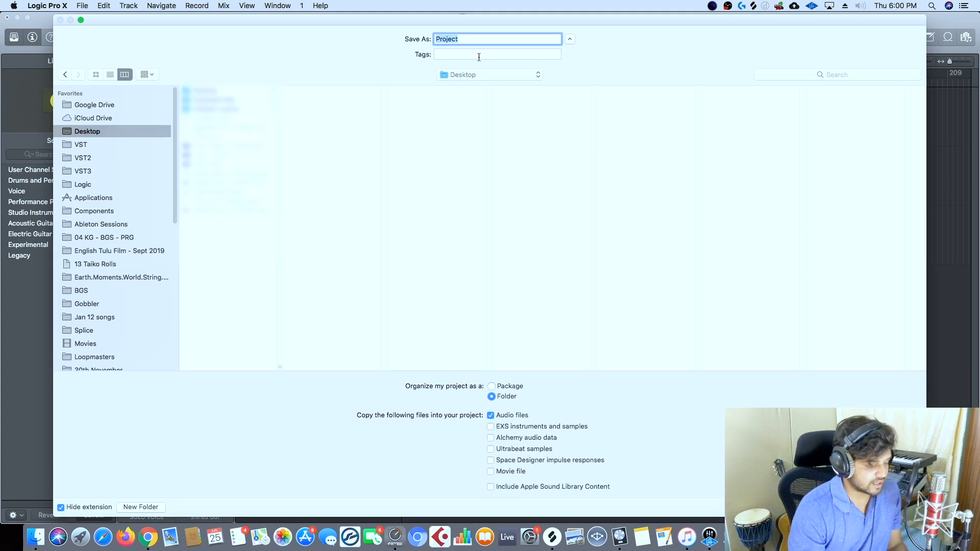
pyautogui.write('For Mixing - ')
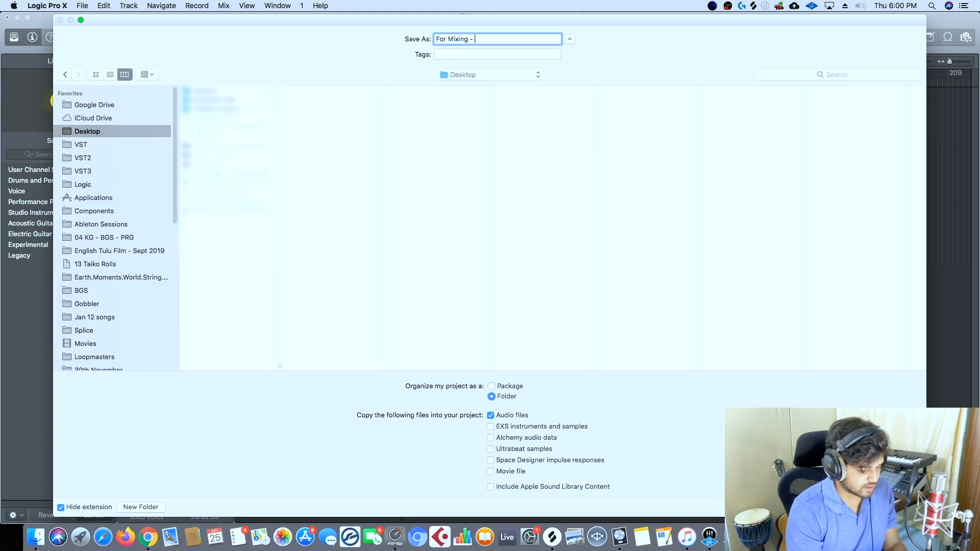
pyautogui.write('Voice Takl')
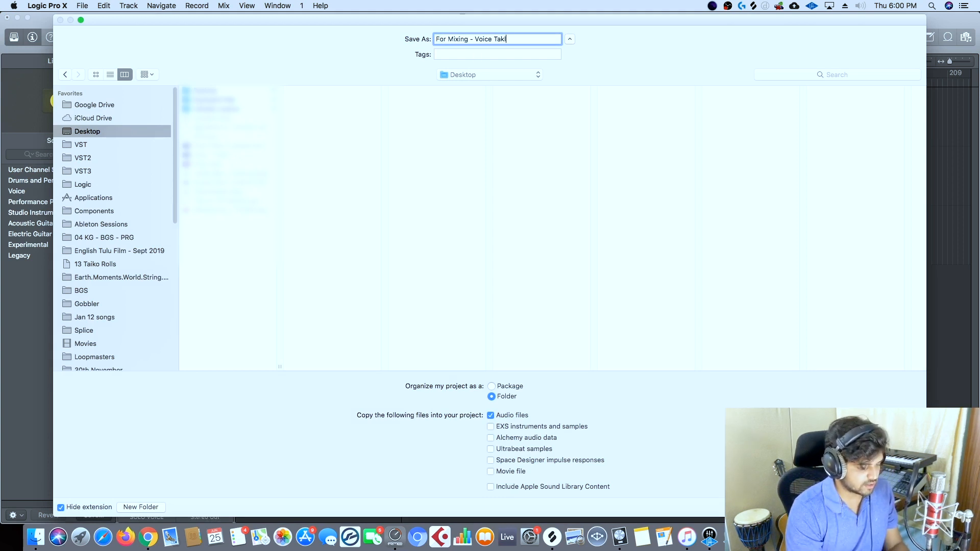
pyautogui.write('ess Nakul')
pyautogui.press('Return')
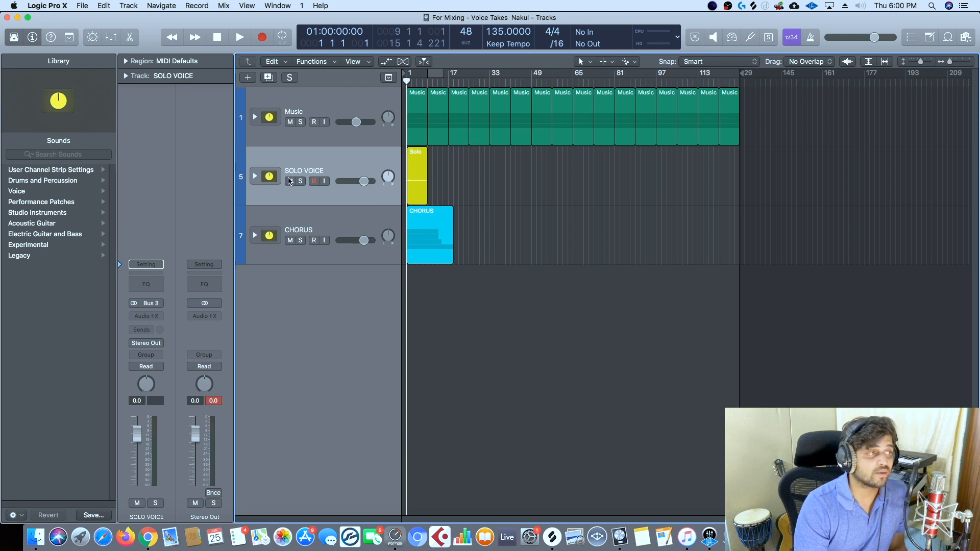
# Review the SOLO VOICE stack's contents and select the CHORUS, SOLO VOICE and Music stacks in turn
pyautogui.click(255, 177)
pyautogui.click(256, 177)
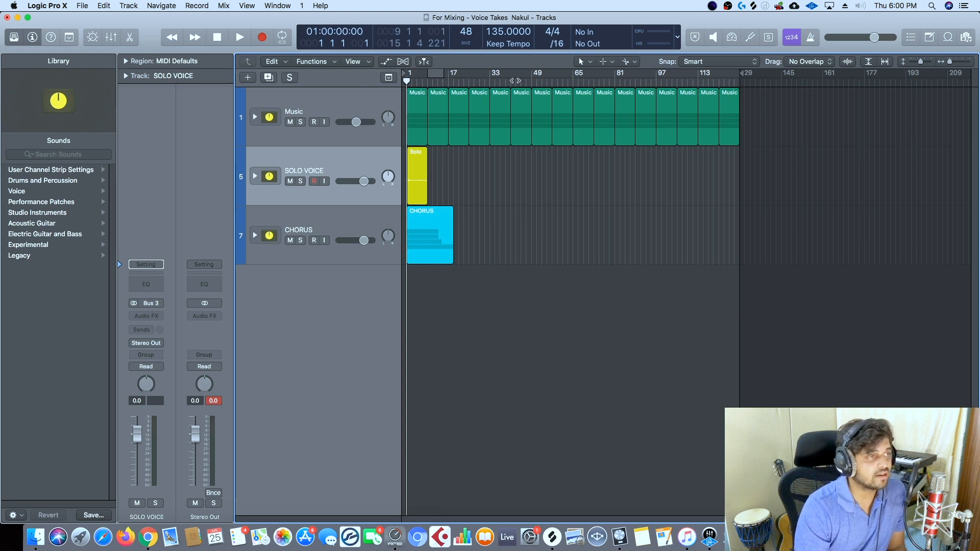
pyautogui.click(359, 211)
pyautogui.click(352, 155)
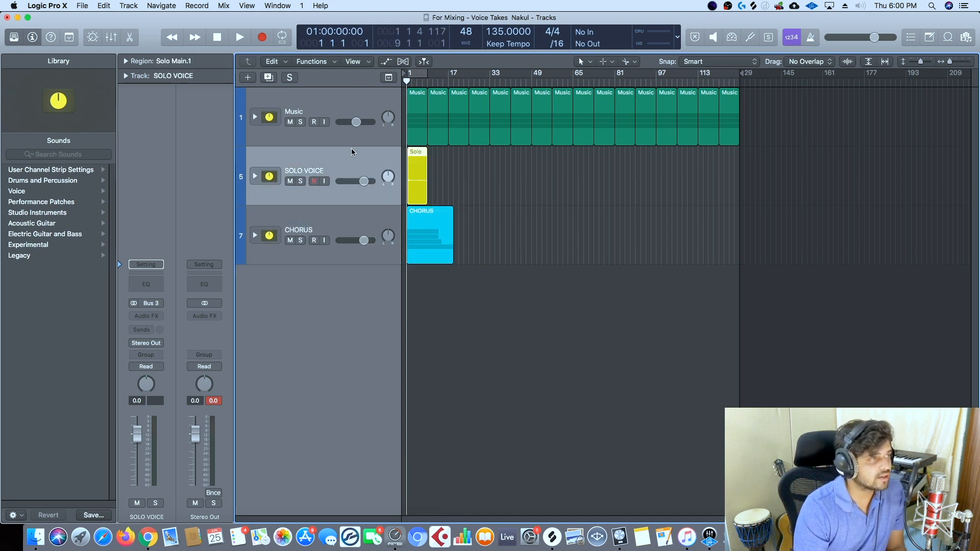
pyautogui.click(353, 106)
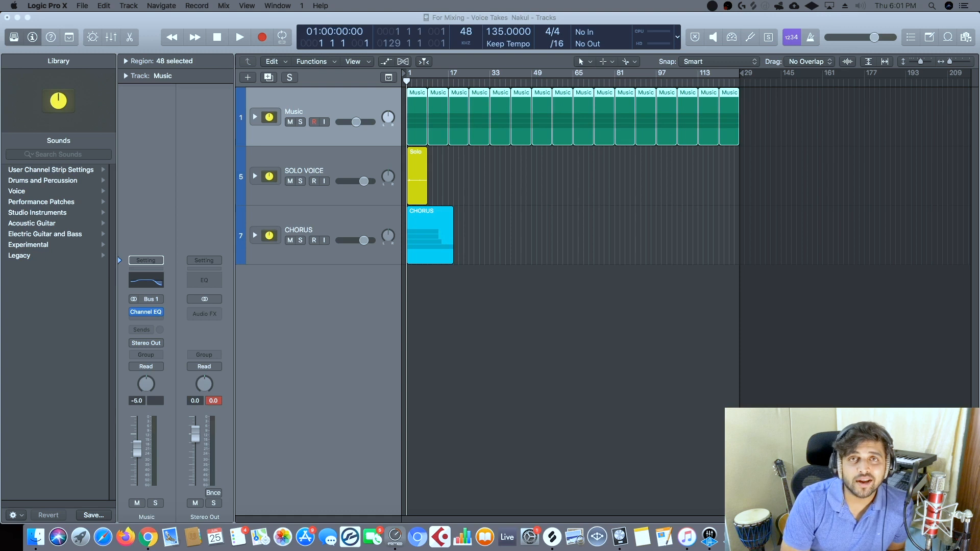